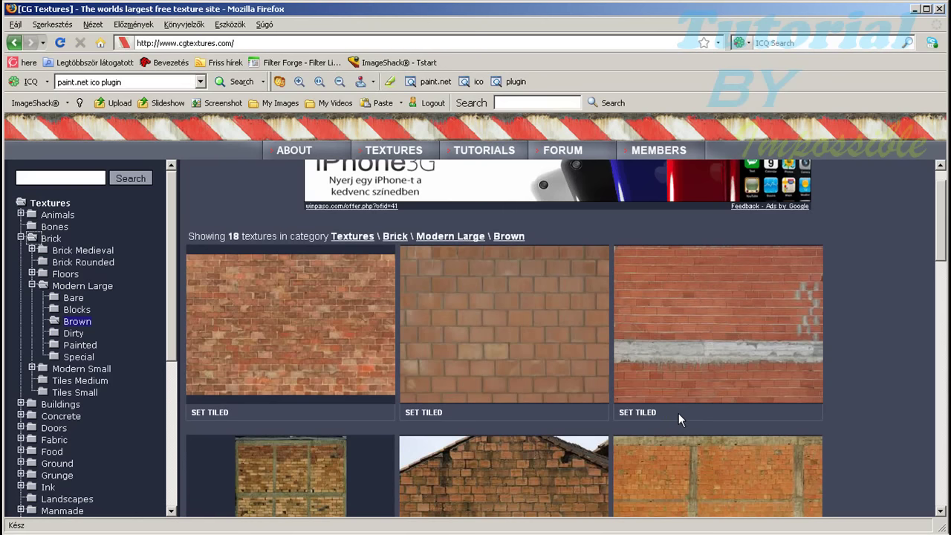
- Open the details page of the first tiled texture in the Brown modern large brick category, BrickLargeBrown0016
{"action": "scroll", "coordinate": [678, 413], "scroll_direction": "down", "scroll_amount": 2}
{"action": "scroll", "coordinate": [695, 362], "scroll_direction": "up", "scroll_amount": 2}
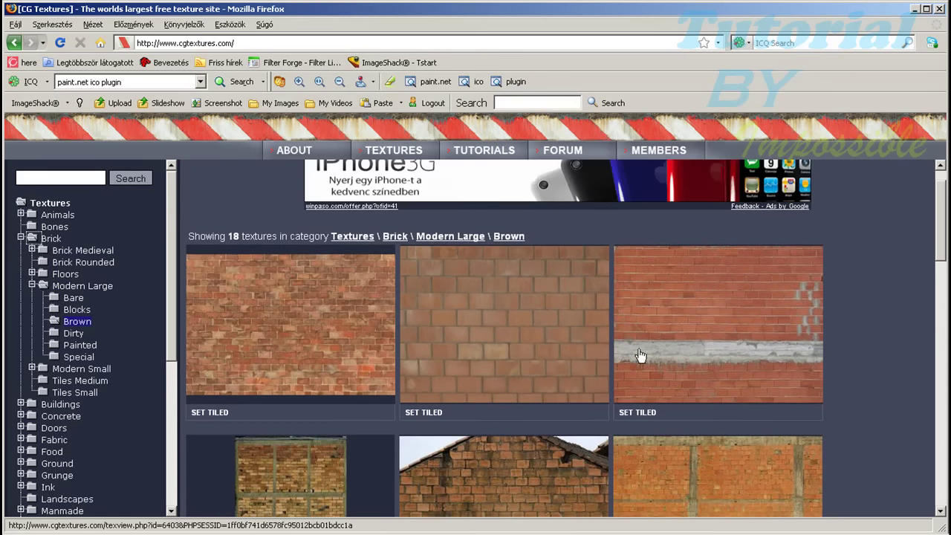
{"action": "left_click", "coordinate": [321, 357]}
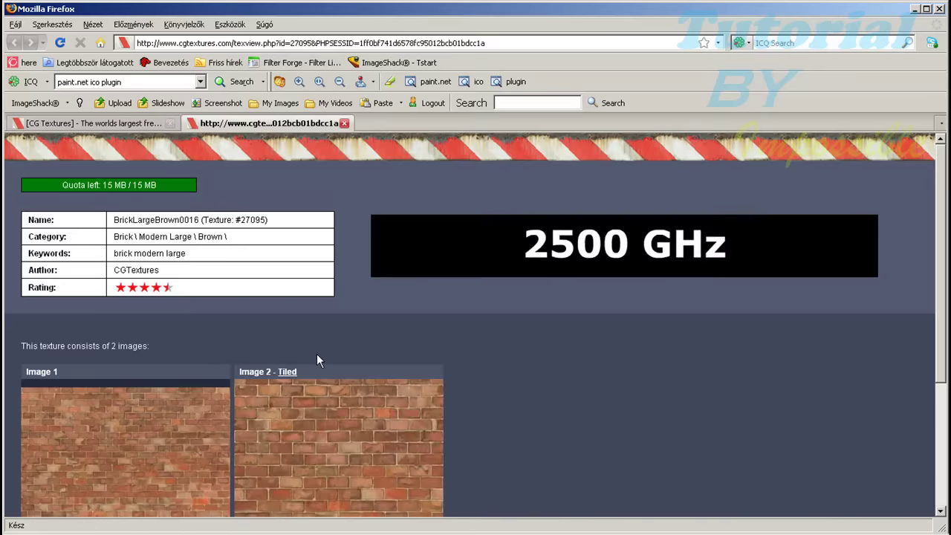
{"action": "scroll", "coordinate": [541, 359], "scroll_direction": "down", "scroll_amount": 1}
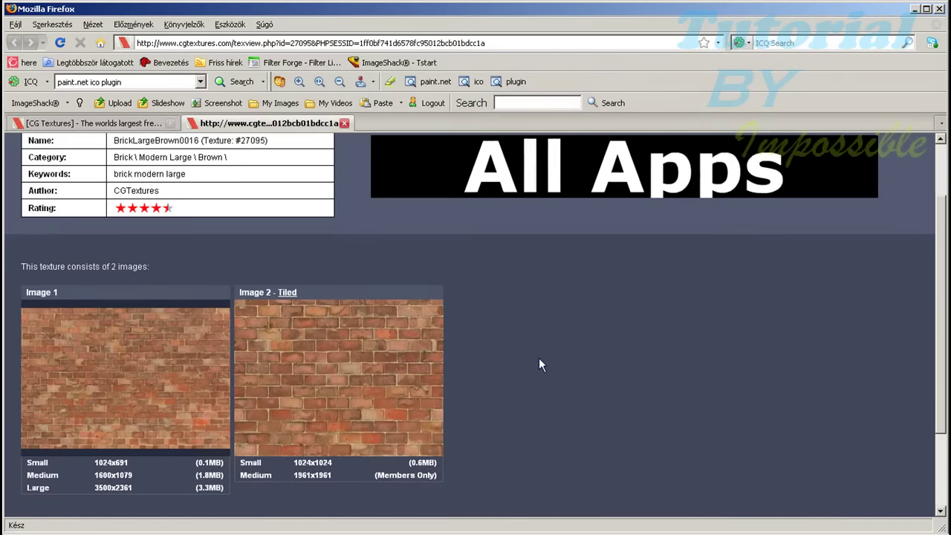
- Download the small 1024x1024 version of the tiled Image 2 and open it directly in Paint.NET
{"action": "left_click", "coordinate": [279, 293]}
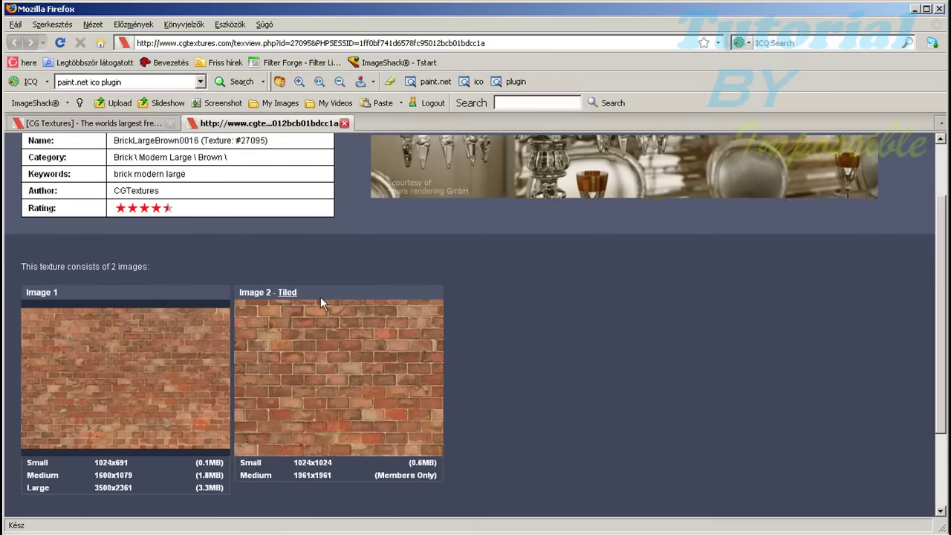
{"action": "mouse_move", "coordinate": [317, 339]}
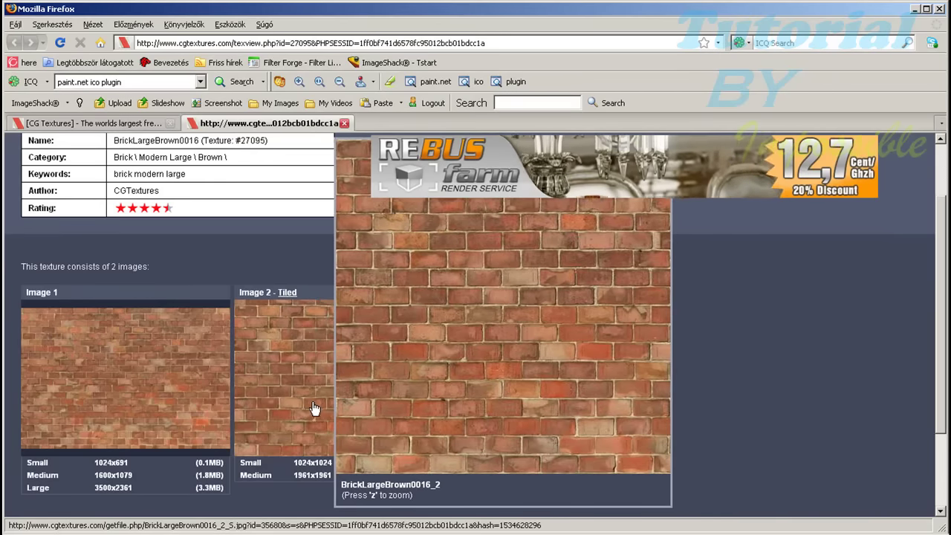
{"action": "left_click", "coordinate": [315, 408]}
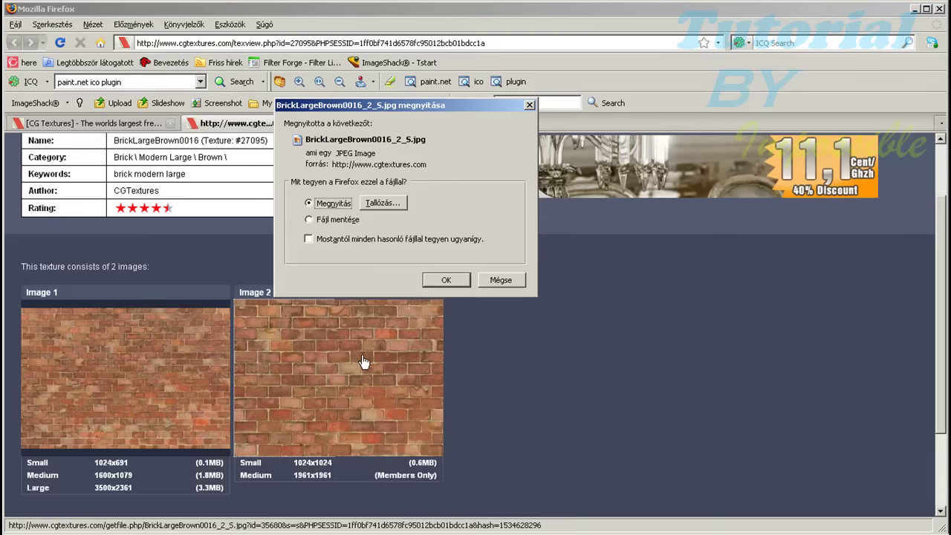
{"action": "left_click", "coordinate": [448, 280]}
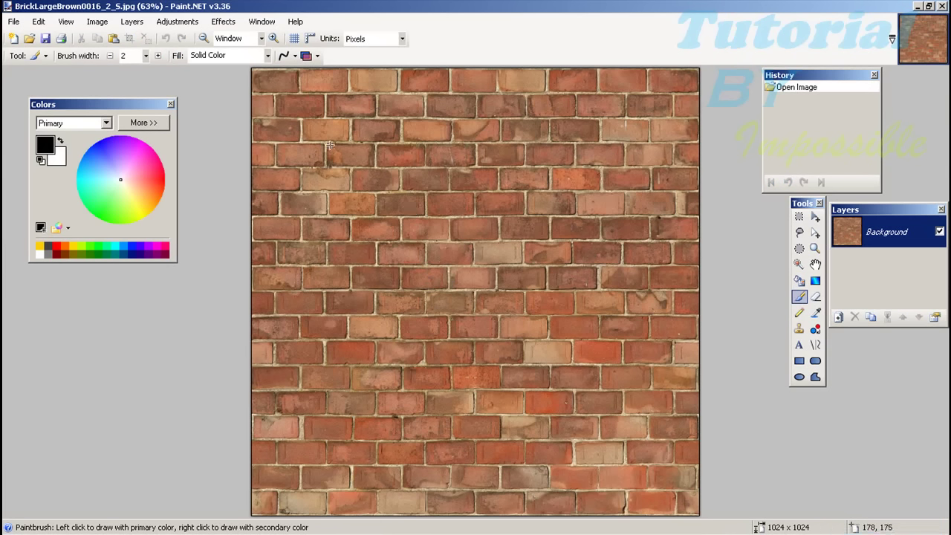
- Sharpen the brick texture with an amount of 8
{"action": "left_click", "coordinate": [223, 22]}
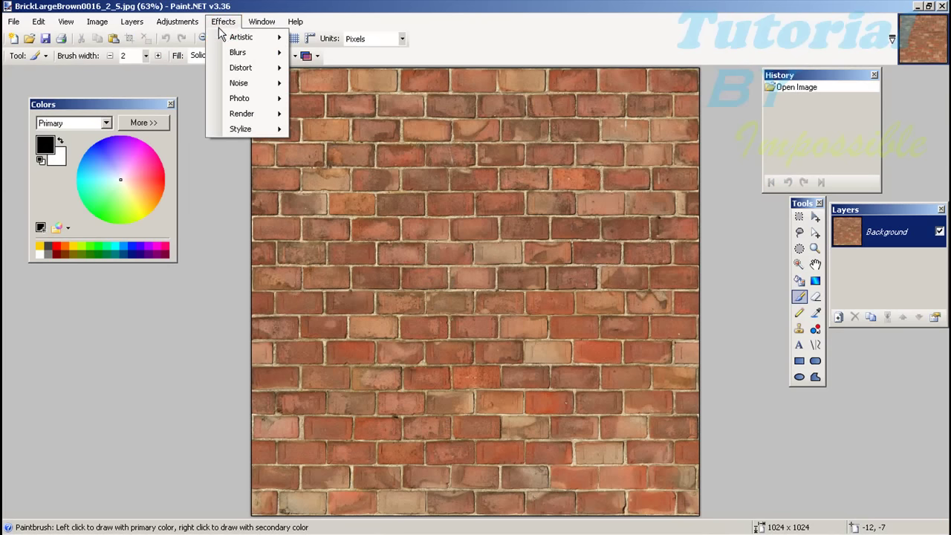
{"action": "mouse_move", "coordinate": [257, 129]}
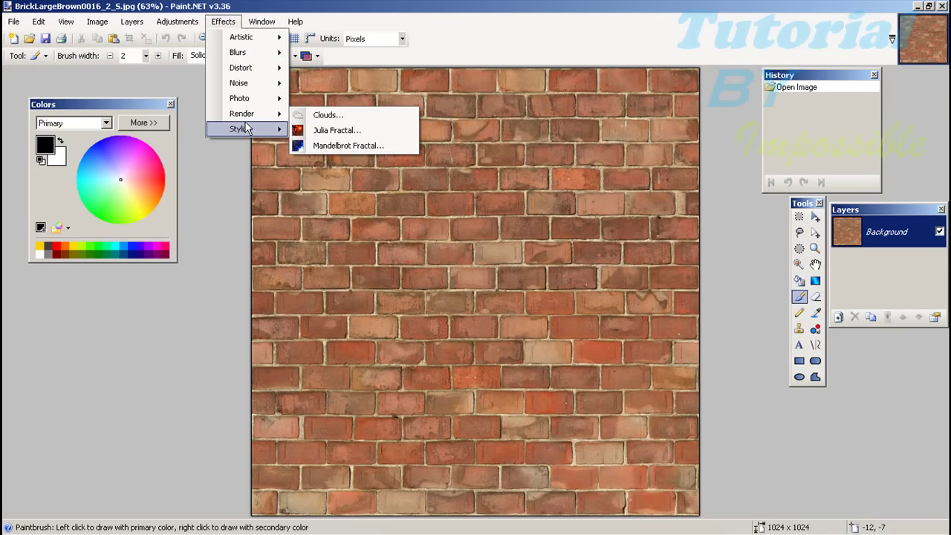
{"action": "mouse_move", "coordinate": [271, 98]}
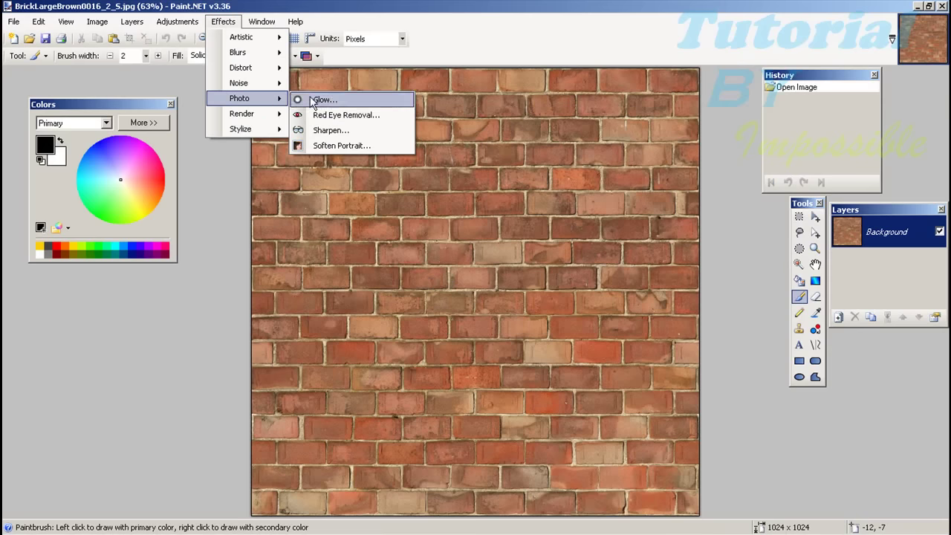
{"action": "left_click", "coordinate": [319, 130]}
{"action": "left_click_drag", "start_coordinate": [442, 266], "coordinate": [376, 266]}
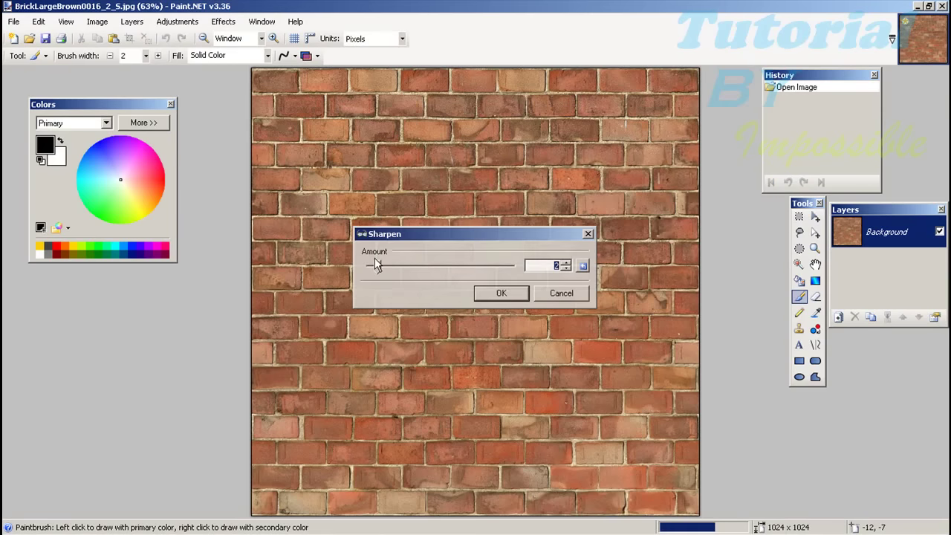
{"action": "left_click", "coordinate": [461, 263]}
{"action": "left_click_drag", "start_coordinate": [381, 268], "coordinate": [526, 269]}
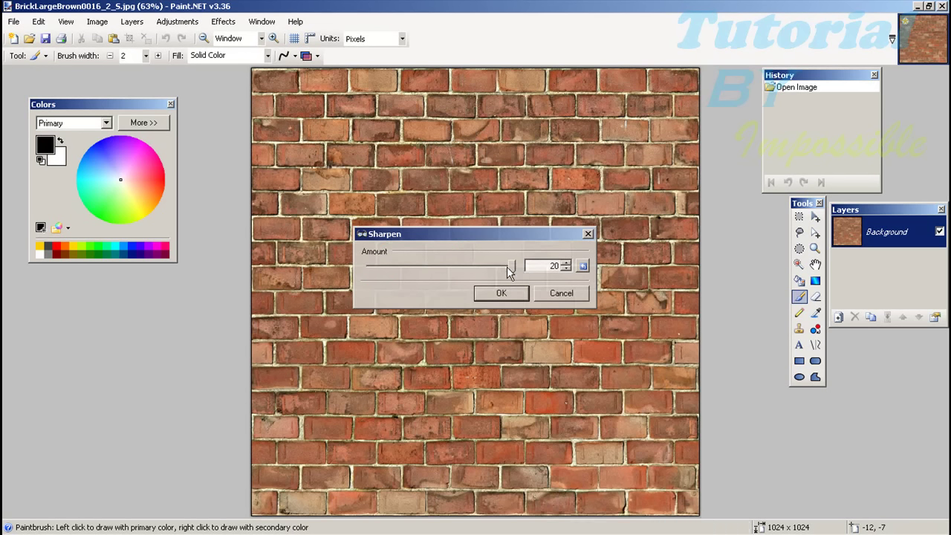
{"action": "left_click", "coordinate": [459, 269]}
{"action": "left_click", "coordinate": [415, 266]}
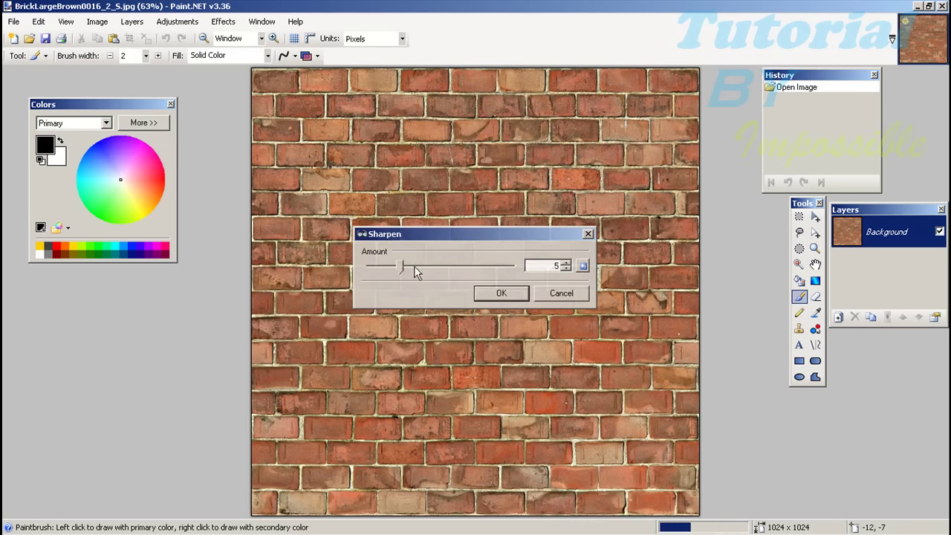
{"action": "left_click", "coordinate": [381, 267]}
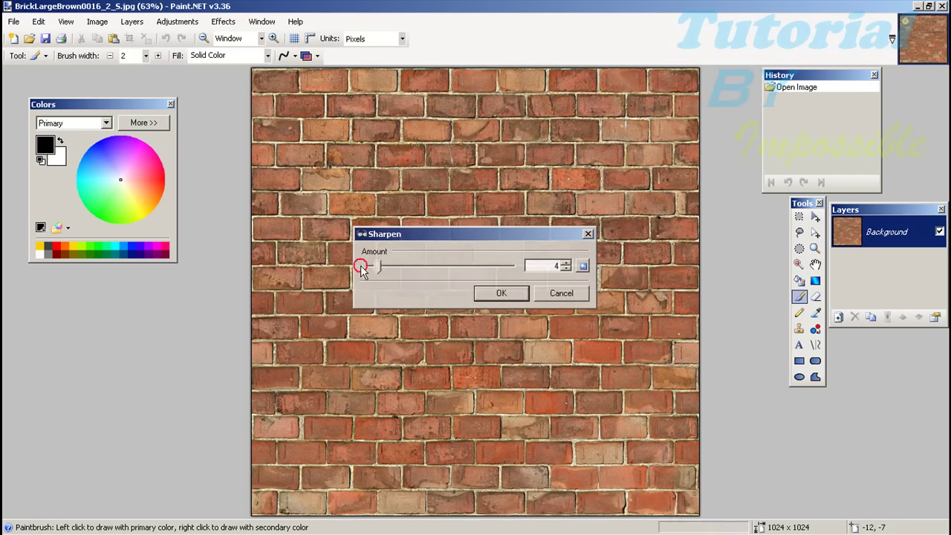
{"action": "left_click", "coordinate": [386, 269]}
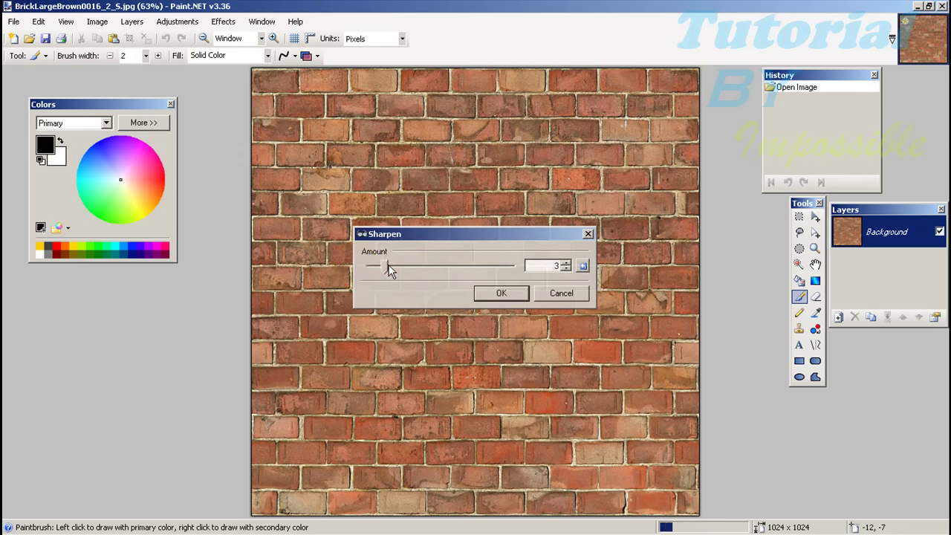
{"action": "left_click", "coordinate": [502, 296]}
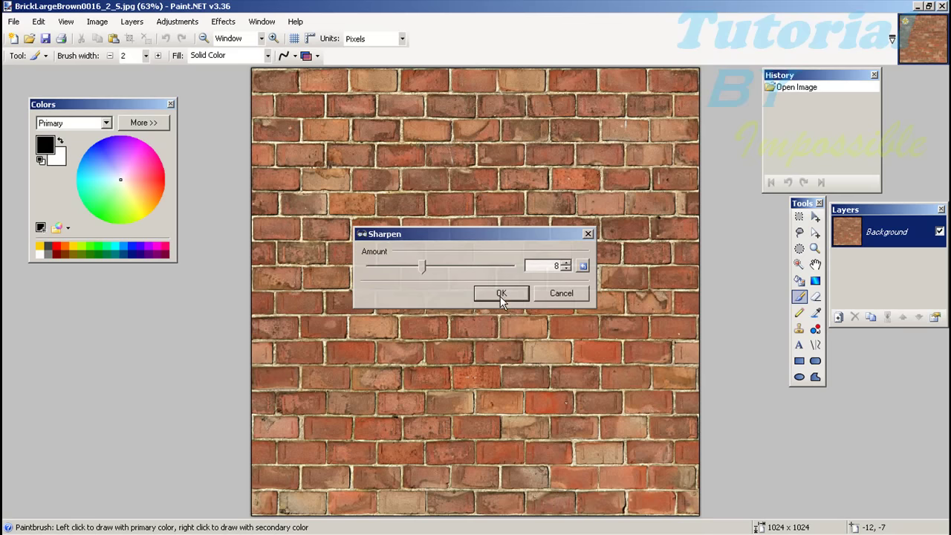
- Start saving the image under a new name and browse to Program Files on the My Book (H:) drive
{"action": "left_click", "coordinate": [17, 23]}
{"action": "left_click", "coordinate": [35, 131]}
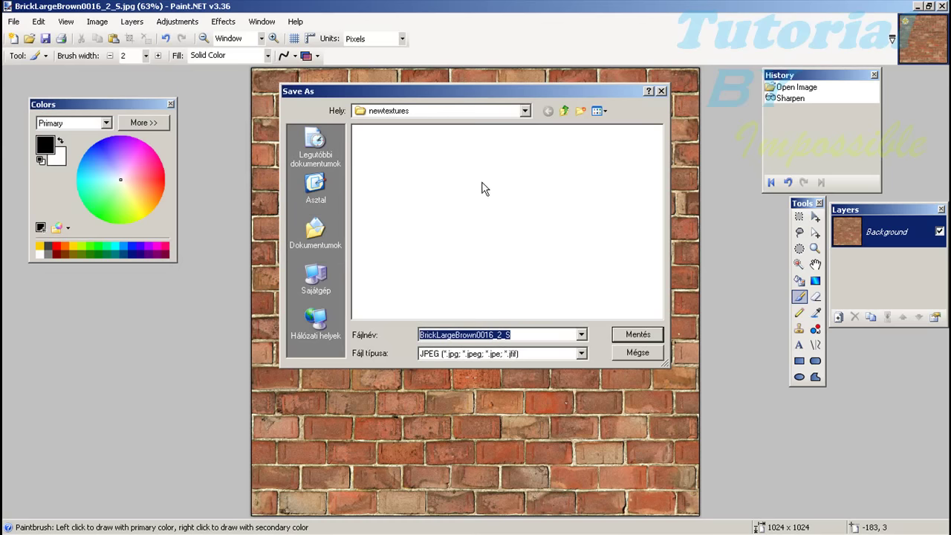
{"action": "left_click", "coordinate": [315, 276]}
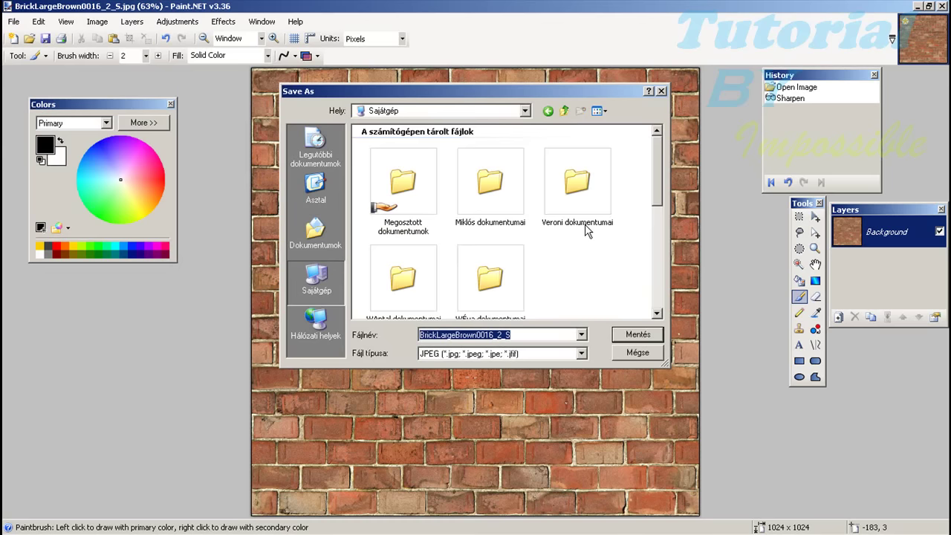
{"action": "left_click_drag", "start_coordinate": [655, 179], "coordinate": [652, 227]}
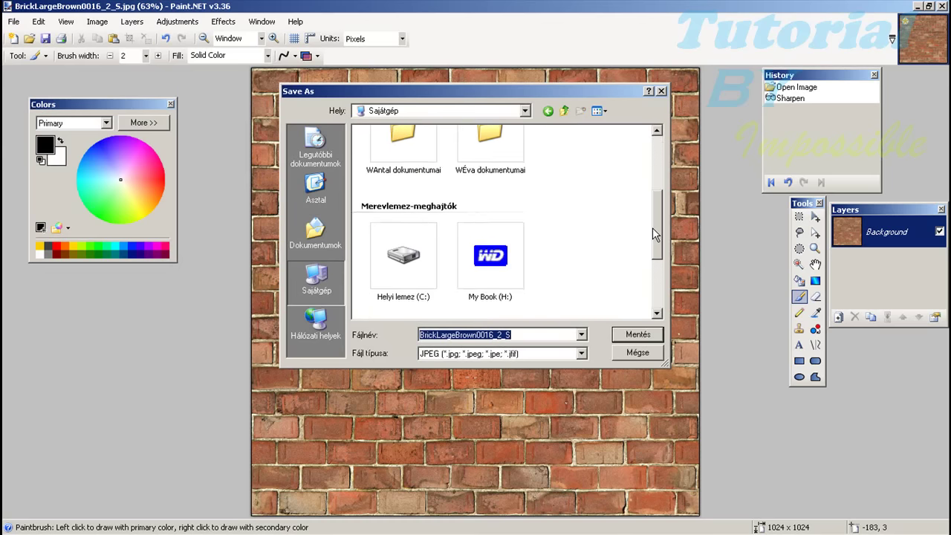
{"action": "left_click", "coordinate": [413, 234]}
{"action": "double_click", "coordinate": [504, 230]}
{"action": "left_click_drag", "start_coordinate": [654, 162], "coordinate": [644, 258]}
{"action": "double_click", "coordinate": [480, 170]}
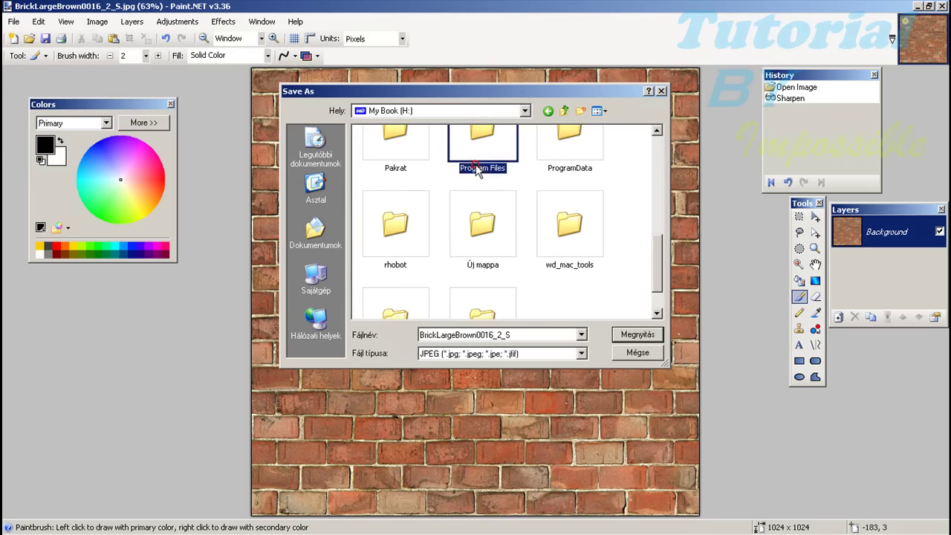
- Browse into the Steam folder and on to the Steam account's own game folder
{"action": "left_click", "coordinate": [477, 182]}
{"action": "key", "text": "s"}
{"action": "double_click", "coordinate": [557, 279]}
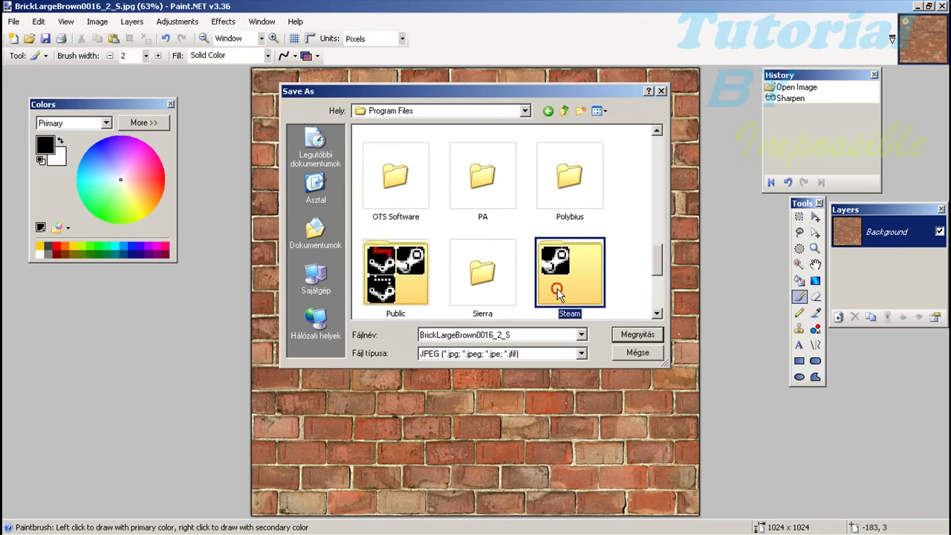
{"action": "key", "text": "s"}
{"action": "key", "text": "s"}
{"action": "key", "text": "s"}
{"action": "key", "text": "s"}
{"action": "double_click", "coordinate": [555, 284]}
{"action": "double_click", "coordinate": [484, 170]}
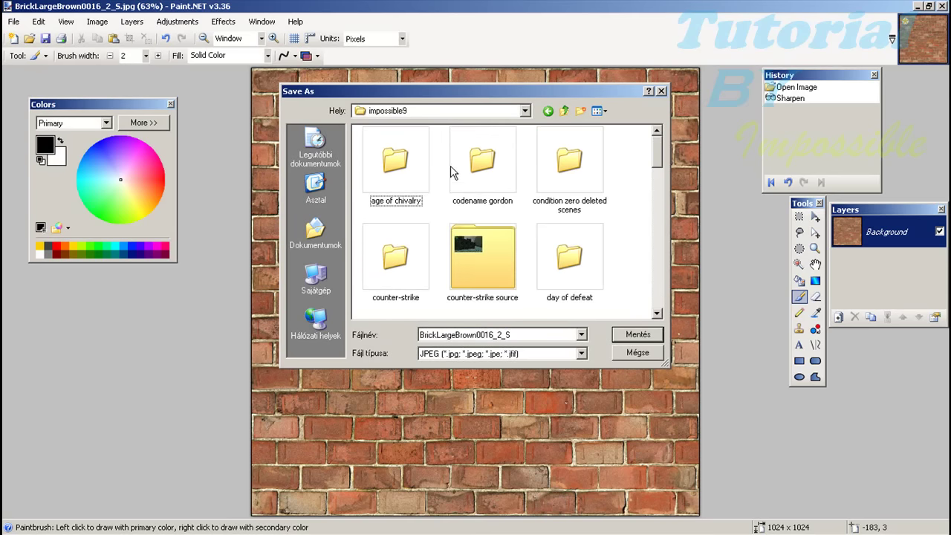
- Choose the newtextures folder under counter-strike source, cstrike, materials as the save location
{"action": "left_click", "coordinate": [468, 254]}
{"action": "double_click", "coordinate": [467, 254]}
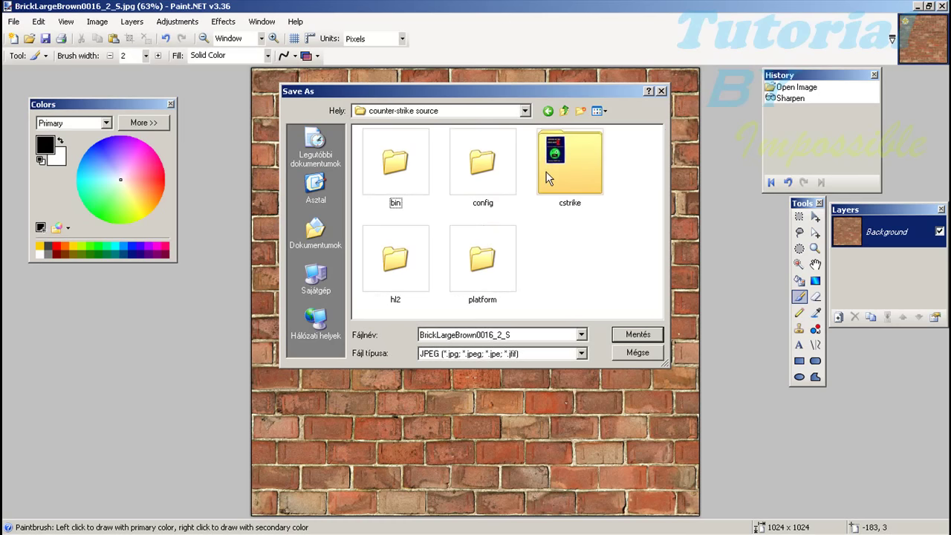
{"action": "double_click", "coordinate": [546, 177]}
{"action": "left_click", "coordinate": [488, 256]}
{"action": "key", "text": "m"}
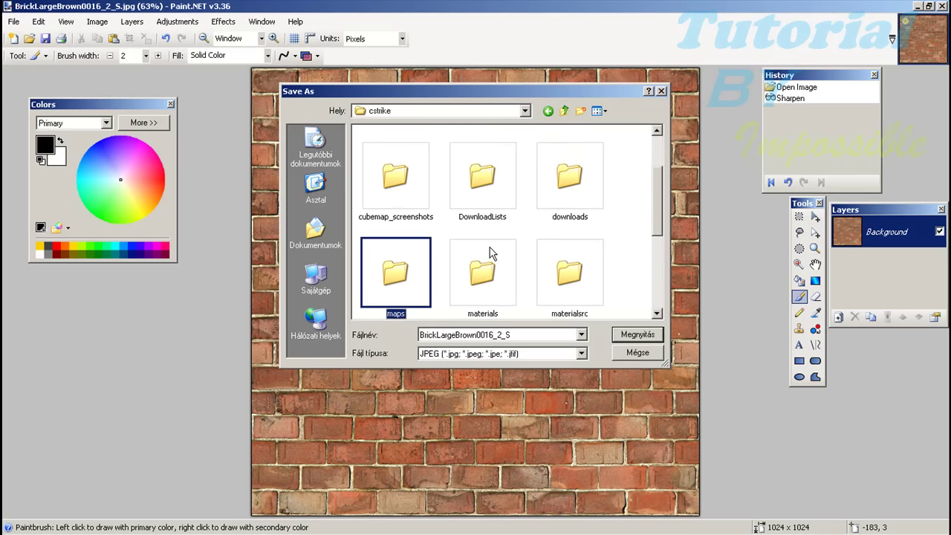
{"action": "double_click", "coordinate": [483, 274]}
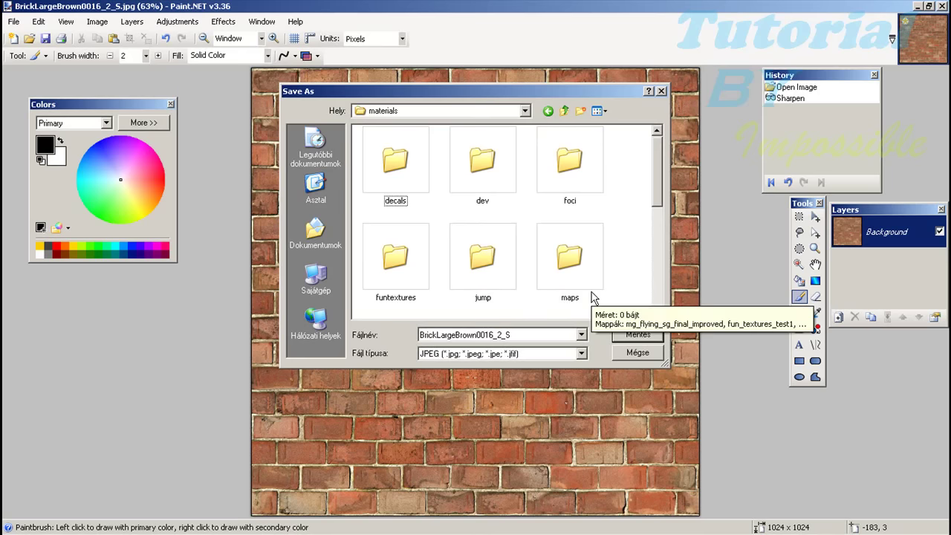
{"action": "left_click_drag", "start_coordinate": [654, 173], "coordinate": [651, 223]}
{"action": "left_click", "coordinate": [579, 199]}
{"action": "double_click", "coordinate": [579, 198]}
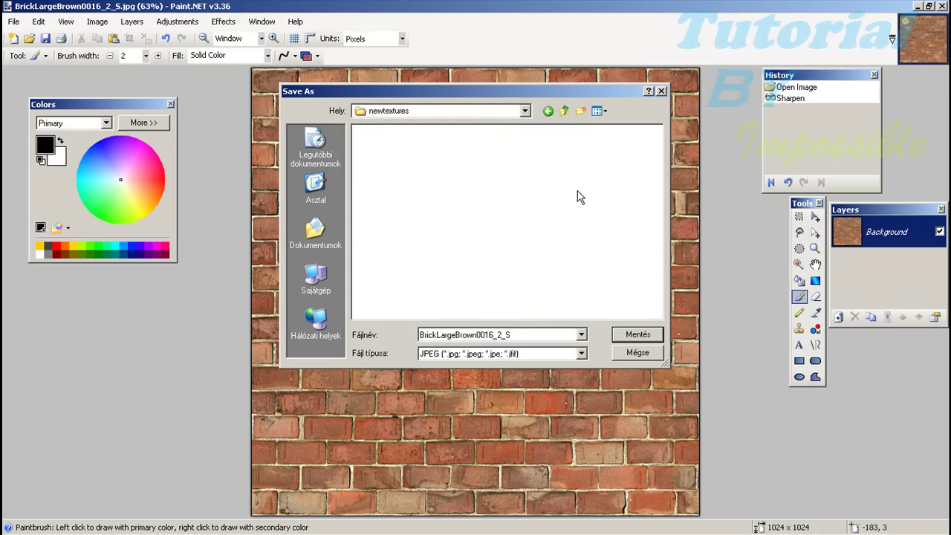
- Save the image in VTF format with the file name brick_new
{"action": "left_click", "coordinate": [568, 357]}
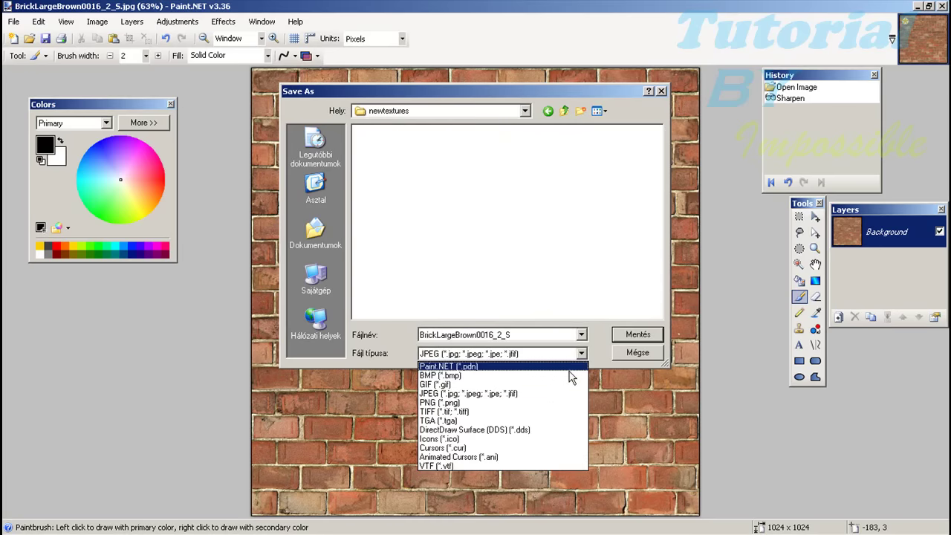
{"action": "left_click", "coordinate": [529, 466]}
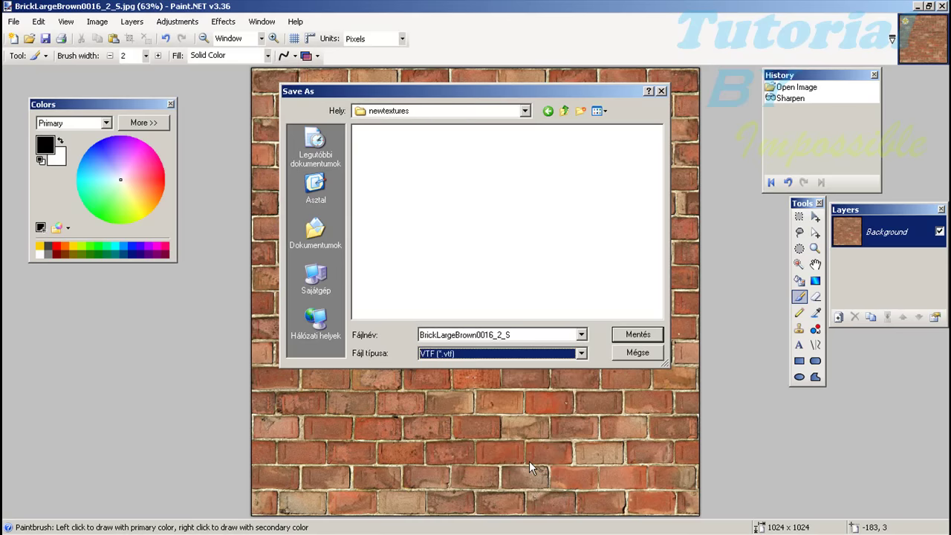
{"action": "left_click", "coordinate": [520, 334]}
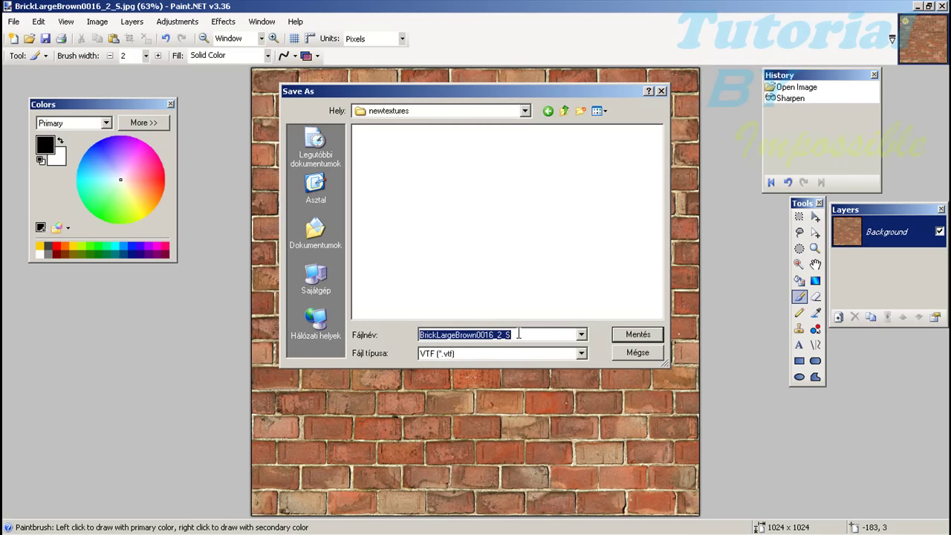
{"action": "type", "text": "brick_new"}
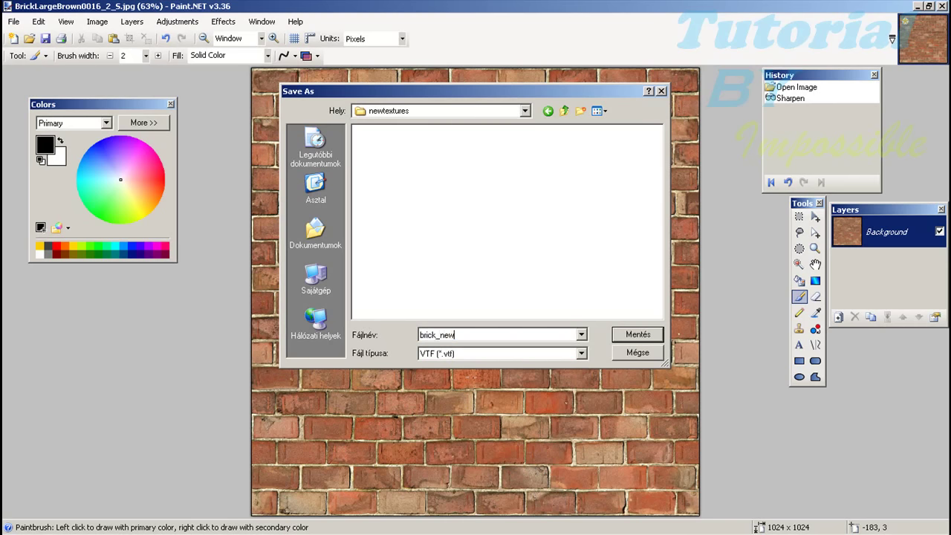
{"action": "left_click", "coordinate": [636, 335]}
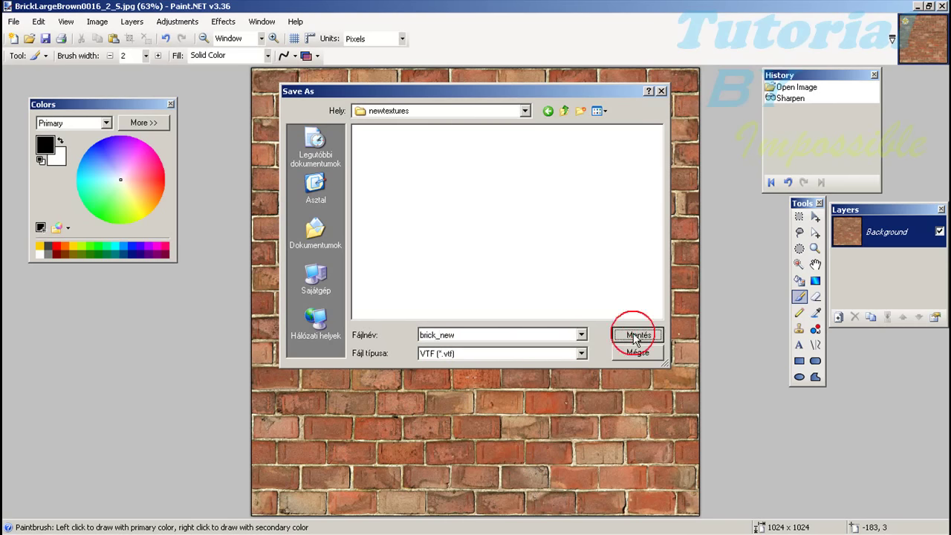
- Configure the VTF export with the Compressed Texture template and version 7.2, and finish saving
{"action": "left_click", "coordinate": [347, 140]}
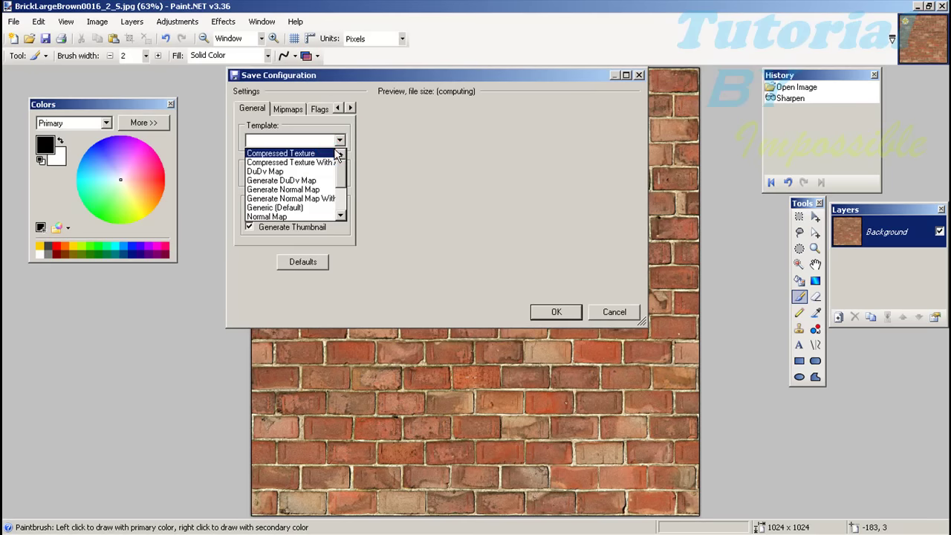
{"action": "left_click", "coordinate": [334, 153]}
{"action": "left_click", "coordinate": [350, 109]}
{"action": "left_click", "coordinate": [350, 108]}
{"action": "left_click", "coordinate": [320, 109]}
{"action": "left_click", "coordinate": [272, 143]}
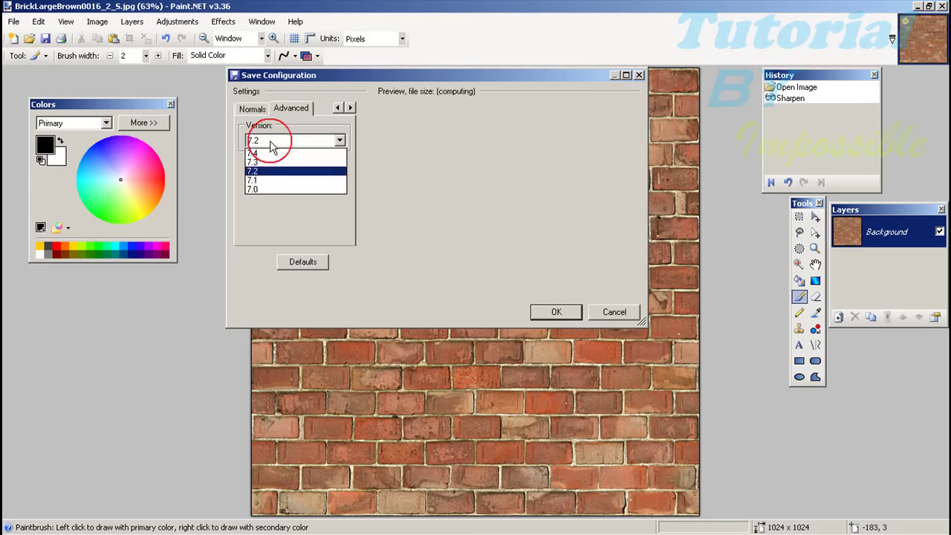
{"action": "left_click", "coordinate": [262, 167]}
{"action": "left_click", "coordinate": [548, 312]}
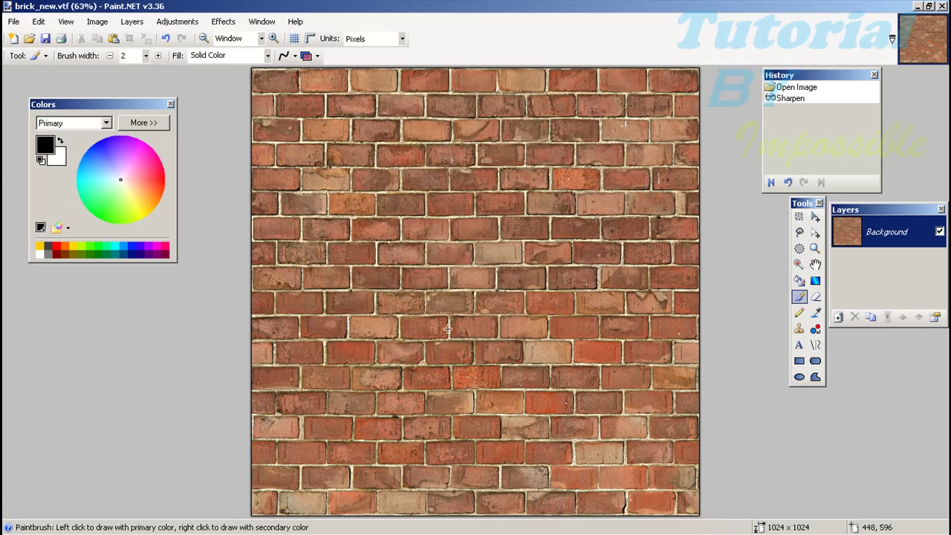
- Resize the brick image to a width of 512 pixels with the aspect ratio maintained
{"action": "left_click", "coordinate": [97, 21]}
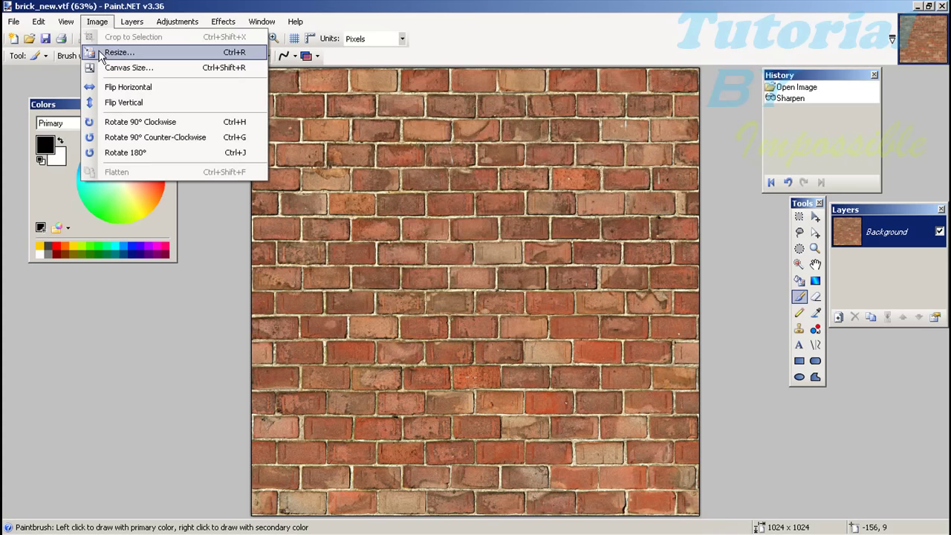
{"action": "left_click", "coordinate": [112, 52]}
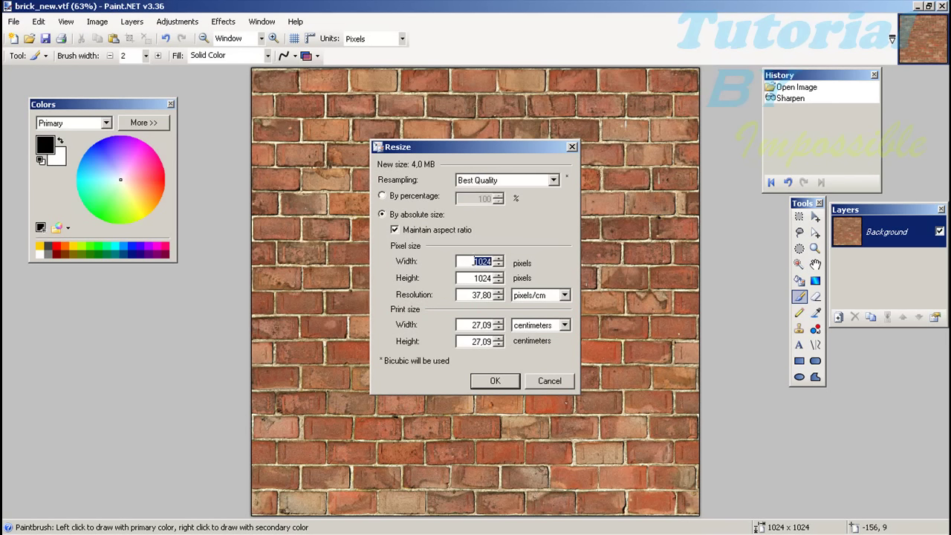
{"action": "type", "text": "512"}
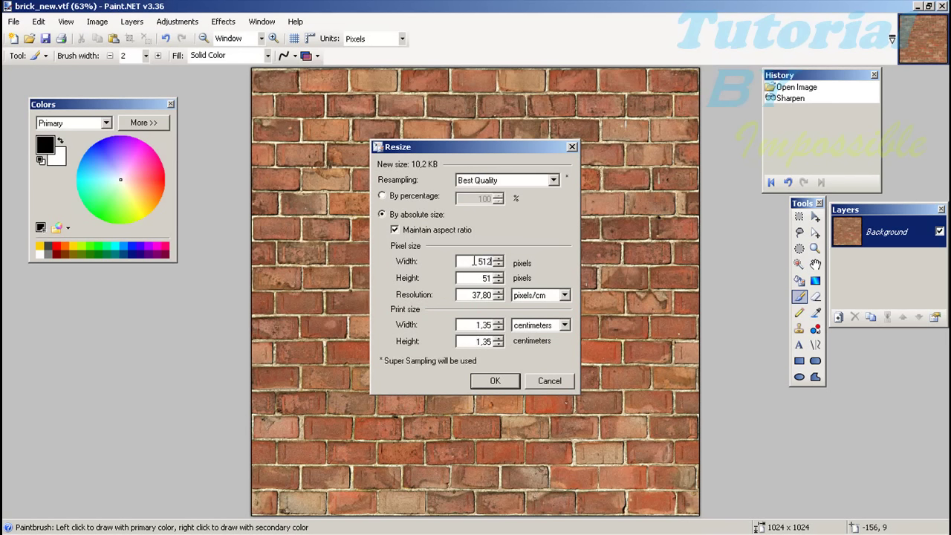
{"action": "left_click", "coordinate": [484, 382]}
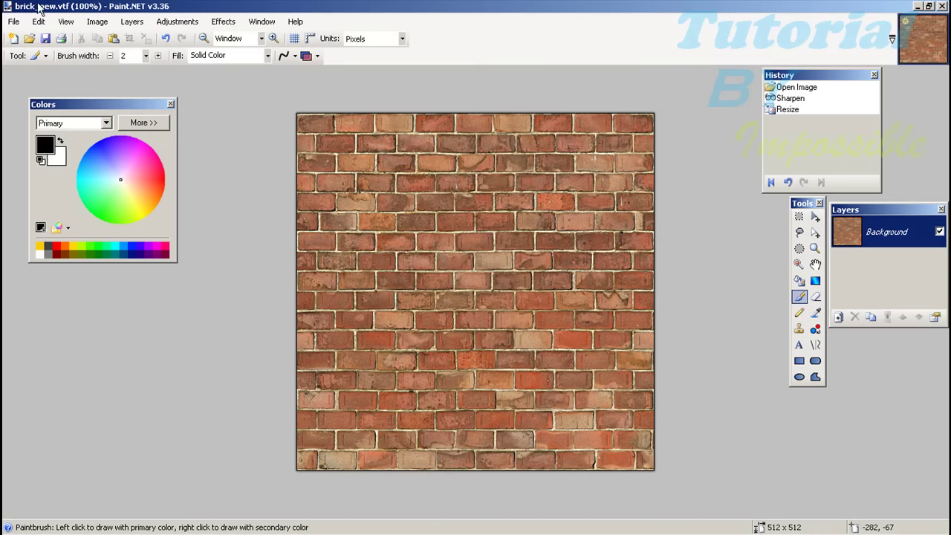
- Save the resized brick_new texture, and close the image editor and the browser's downloads window
{"action": "left_click", "coordinate": [14, 21]}
{"action": "left_click", "coordinate": [41, 117]}
{"action": "key", "text": "Return"}
{"action": "left_click", "coordinate": [942, 6]}
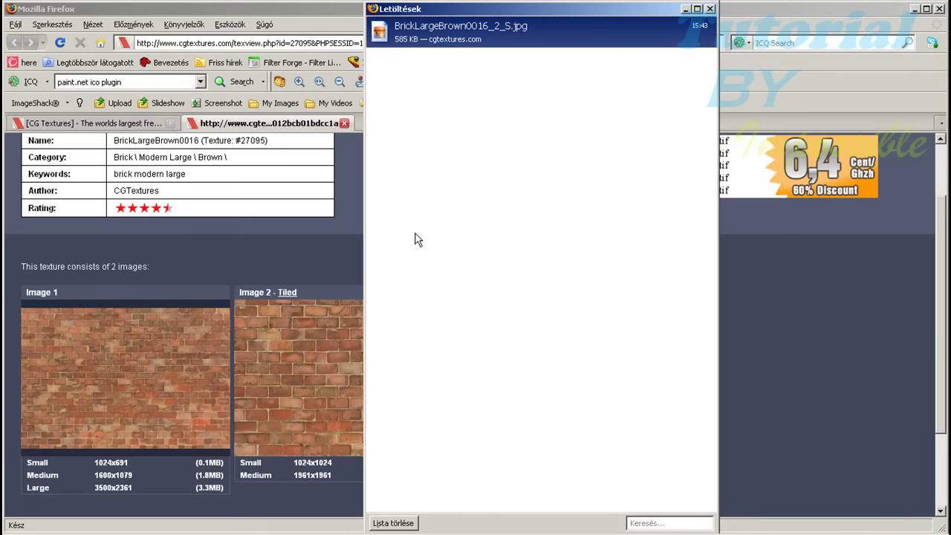
{"action": "left_click", "coordinate": [709, 9]}
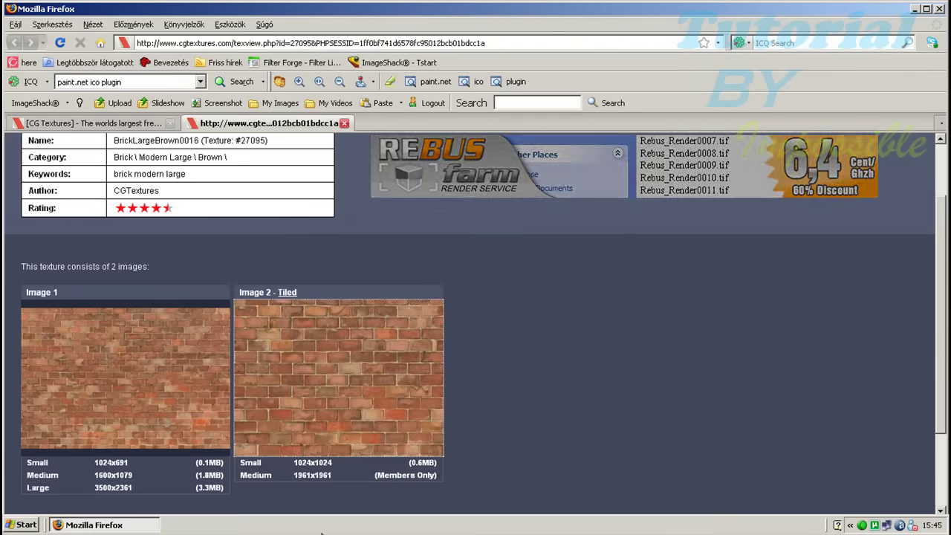
- Switch to the file explorer and open the Program Files folder on the My Book (H:) drive
{"action": "left_click", "coordinate": [20, 527]}
{"action": "left_click", "coordinate": [236, 228]}
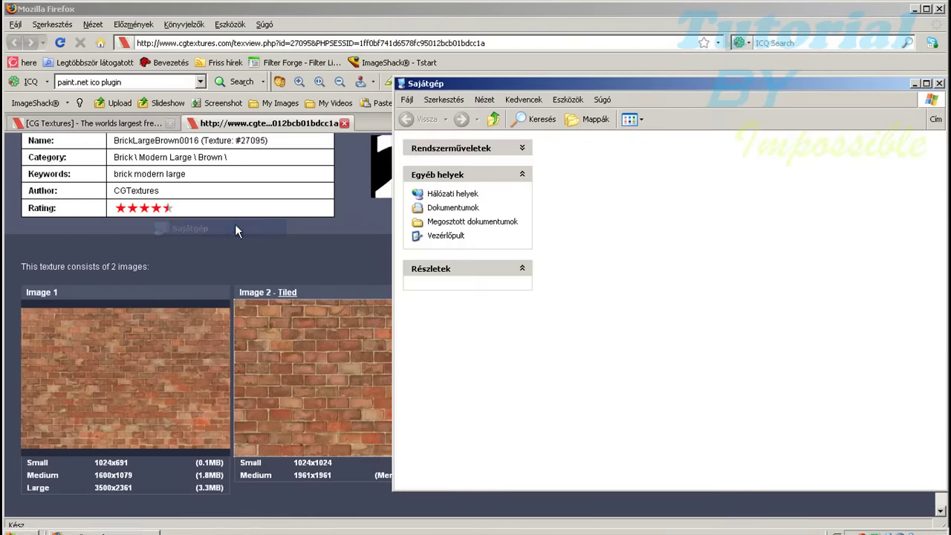
{"action": "double_click", "coordinate": [586, 232]}
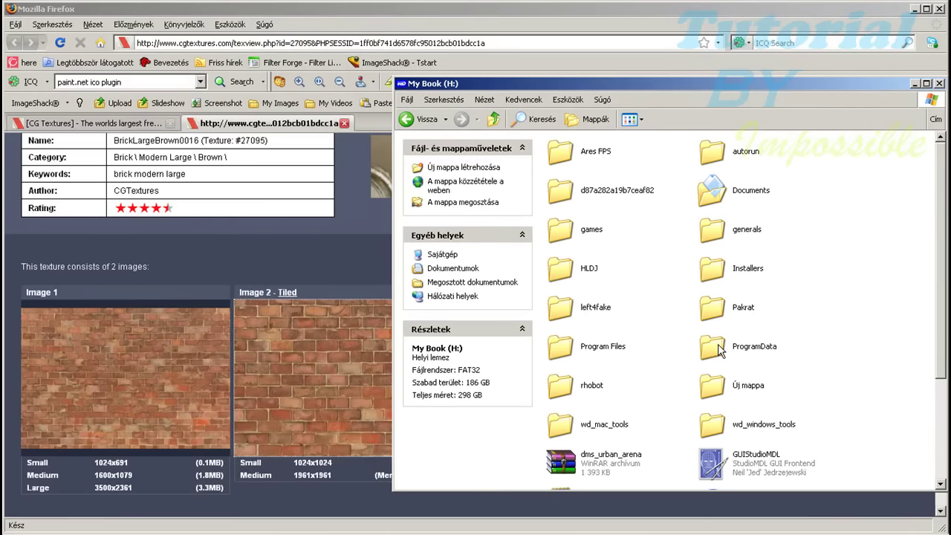
{"action": "left_click", "coordinate": [714, 346]}
{"action": "double_click", "coordinate": [605, 346]}
- Browse through the Steam game folders to newtextures under counter-strike source, cstrike, materials
{"action": "left_click", "coordinate": [619, 296]}
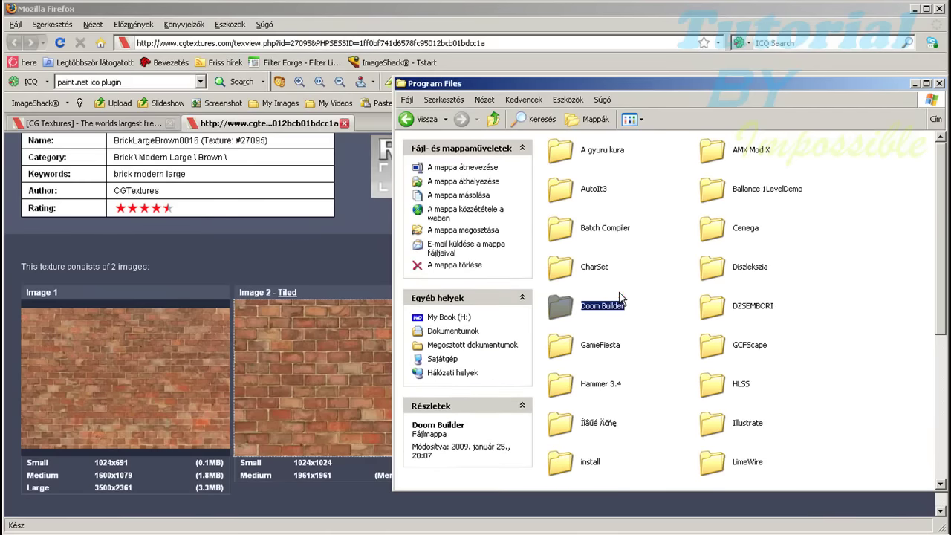
{"action": "key", "text": "s"}
{"action": "key", "text": "s"}
{"action": "key", "text": "s"}
{"action": "double_click", "coordinate": [591, 471]}
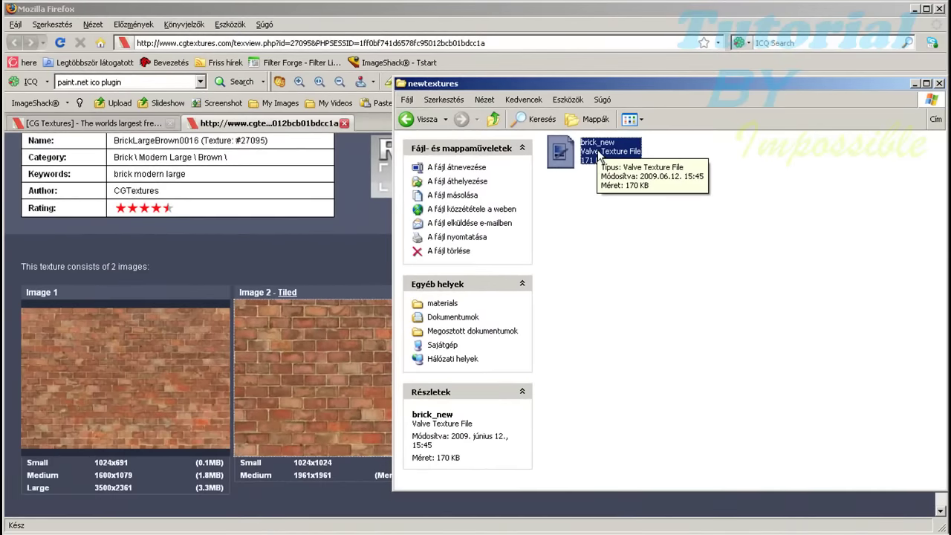
- Open the brick_new texture file with VTFEdit and bring its window to the front
{"action": "right_click", "coordinate": [562, 150]}
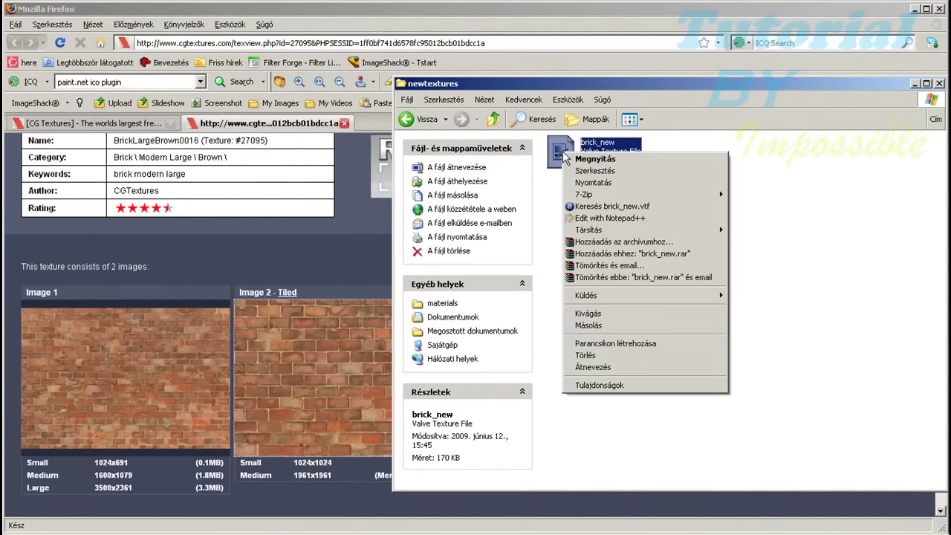
{"action": "mouse_move", "coordinate": [694, 230]}
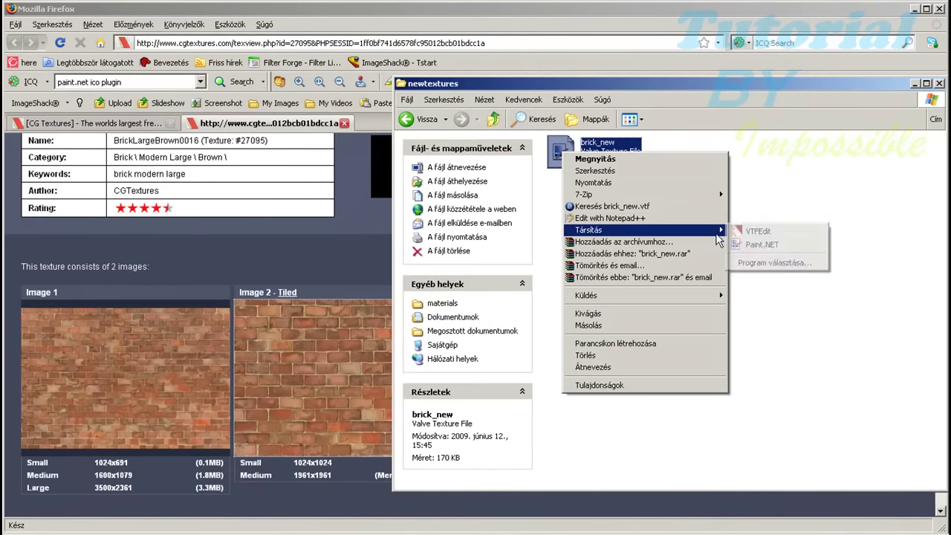
{"action": "left_click", "coordinate": [765, 234]}
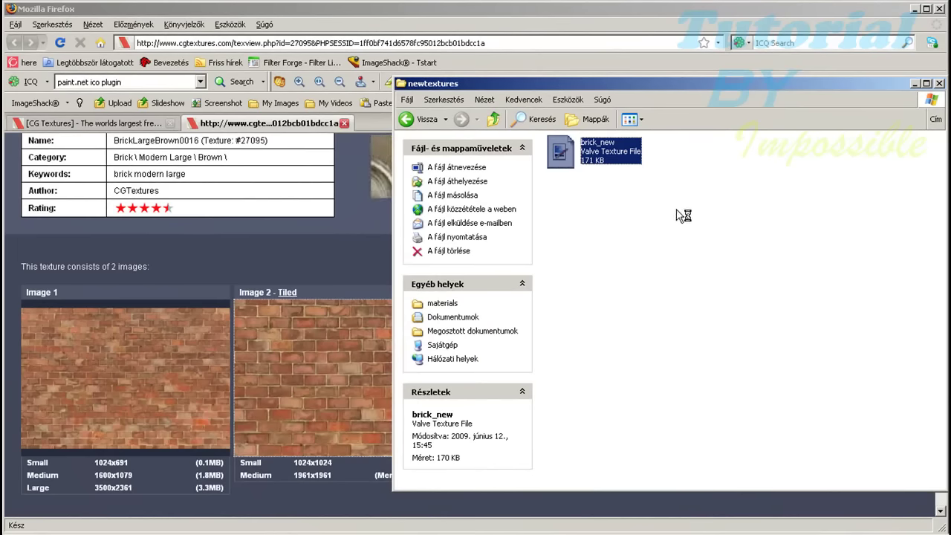
{"action": "left_click", "coordinate": [681, 216]}
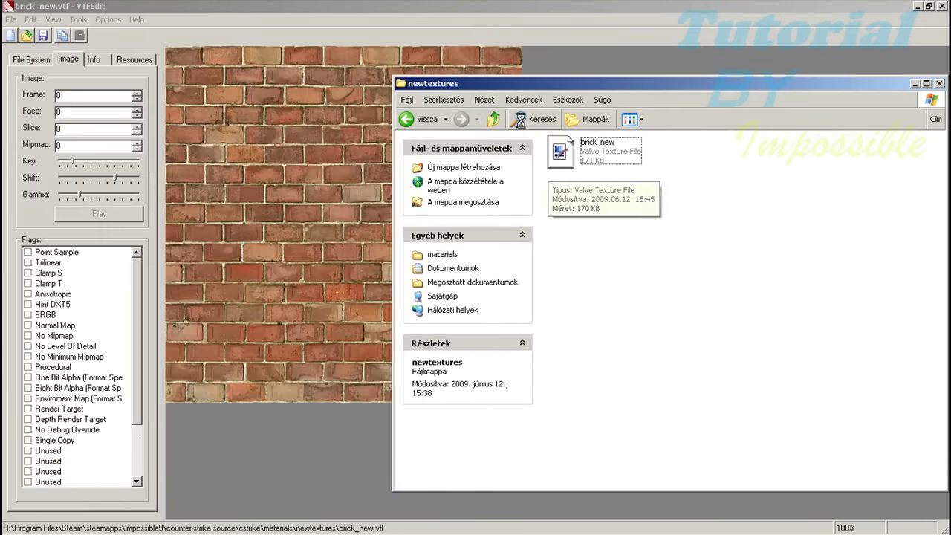
{"action": "left_click", "coordinate": [140, 6]}
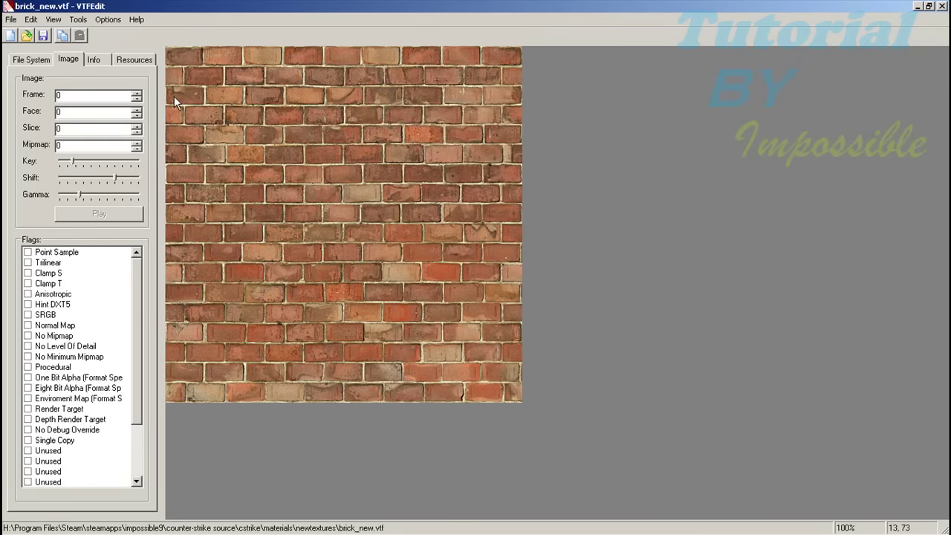
- Set up a new VMT file for the texture with the LightmappedGeneric shader and Brick as Surface 1
{"action": "left_click", "coordinate": [79, 20]}
{"action": "left_click", "coordinate": [99, 34]}
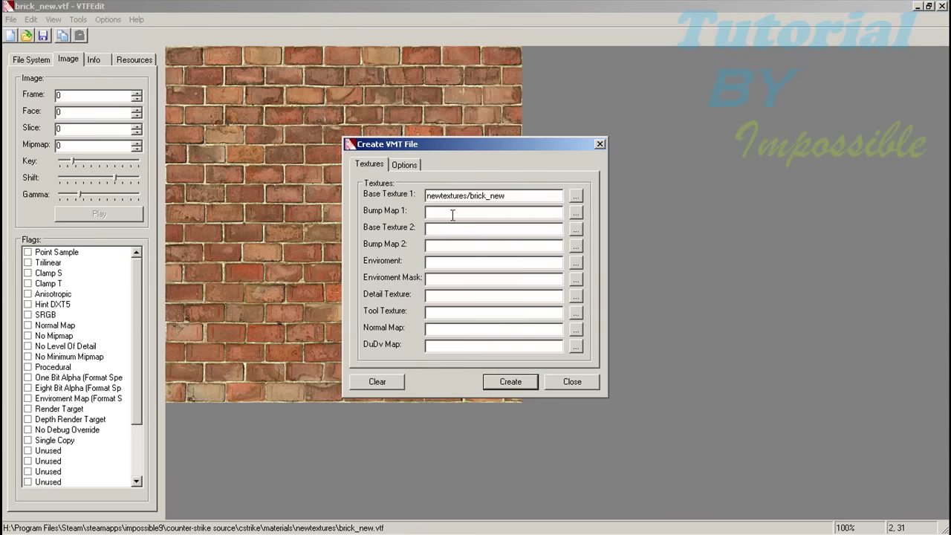
{"action": "left_click", "coordinate": [407, 165]}
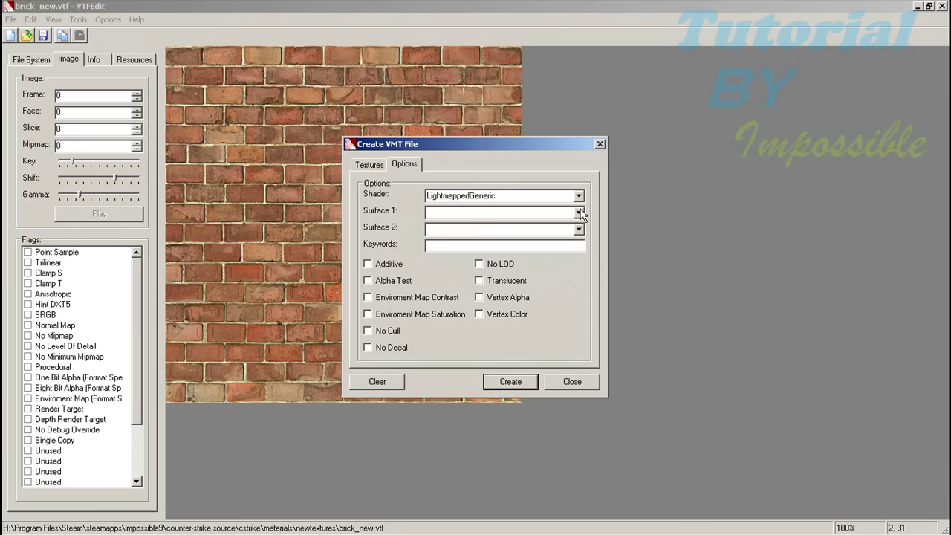
{"action": "left_click", "coordinate": [557, 196]}
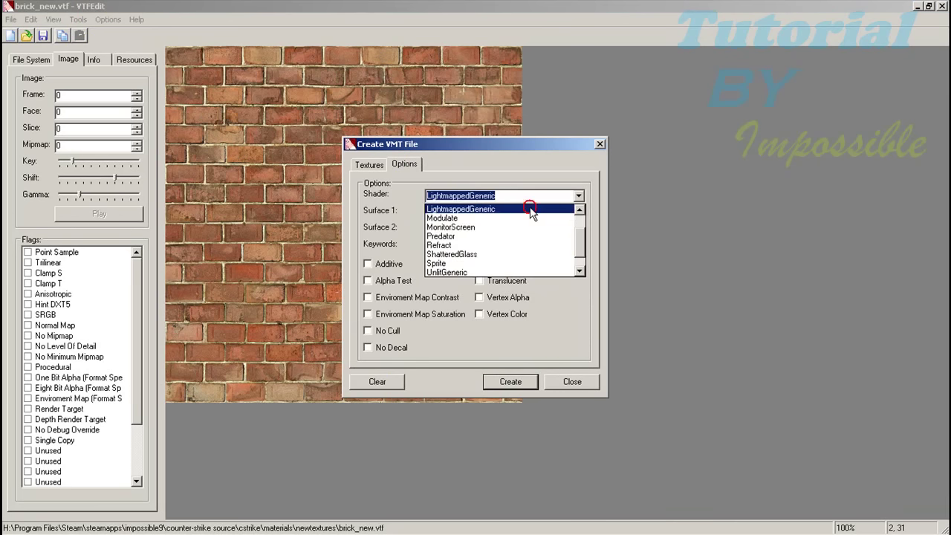
{"action": "left_click", "coordinate": [532, 210]}
{"action": "left_click", "coordinate": [577, 212]}
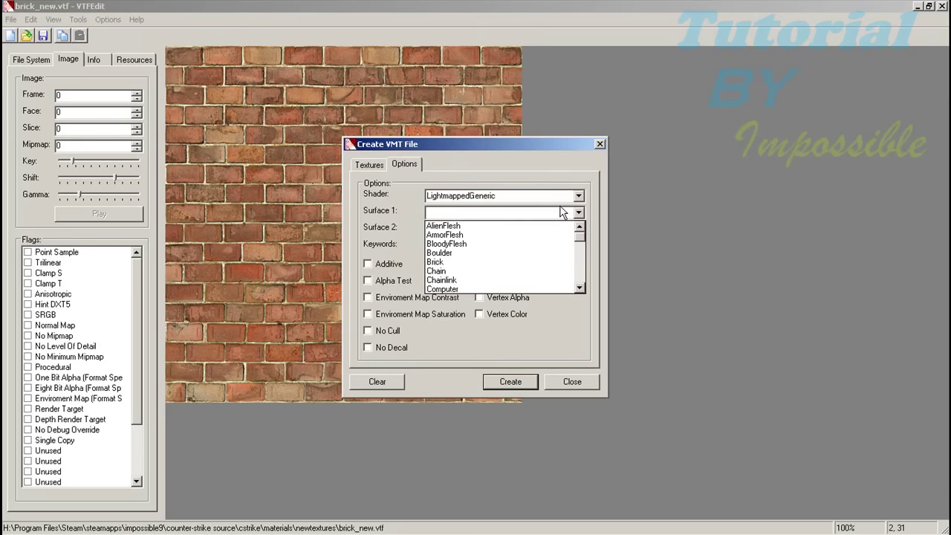
{"action": "left_click", "coordinate": [559, 262]}
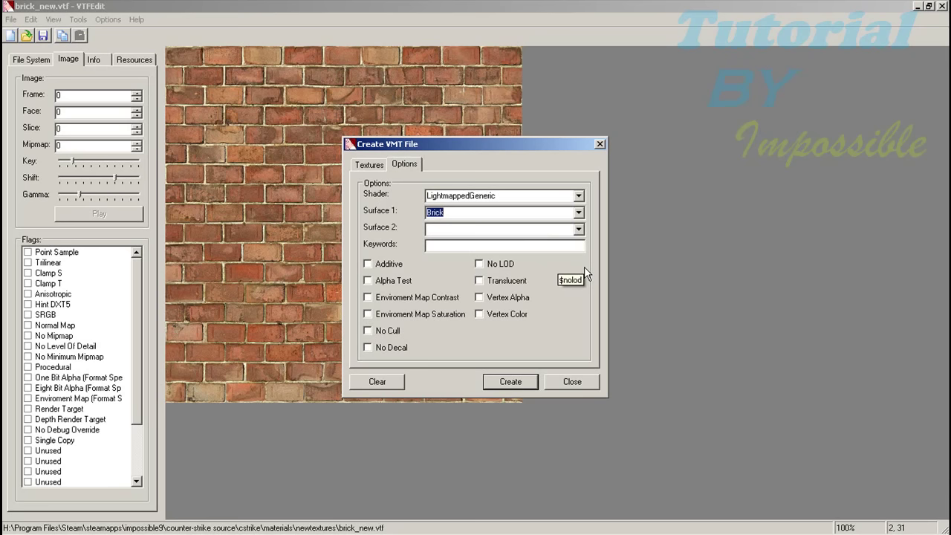
- Create the VMT file as brick_new in the newtextures folder under materials, and close VTFEdit
{"action": "left_click", "coordinate": [510, 381]}
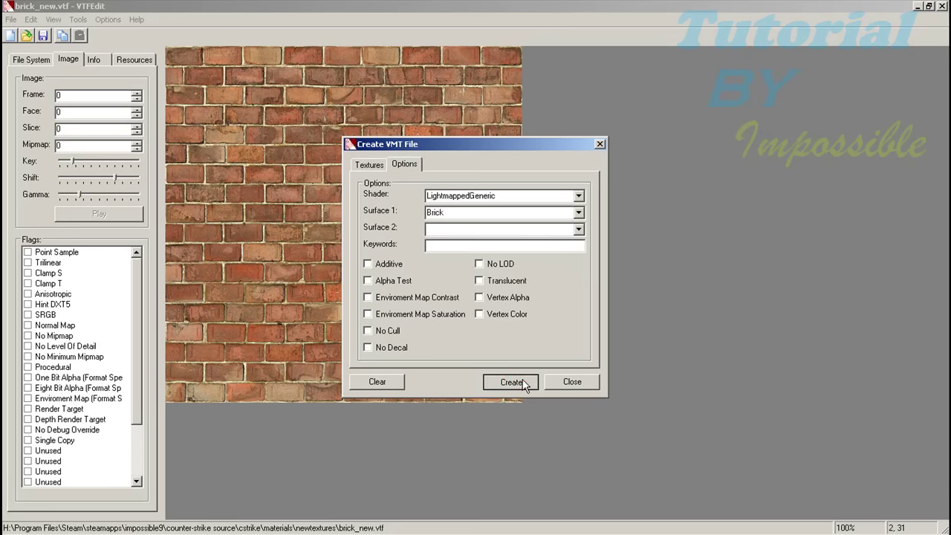
{"action": "left_click", "coordinate": [564, 110]}
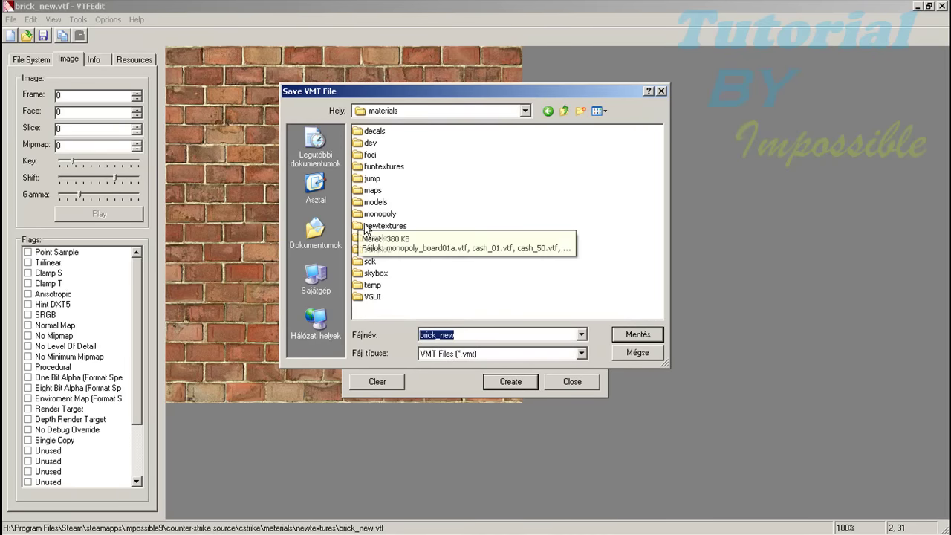
{"action": "double_click", "coordinate": [391, 225]}
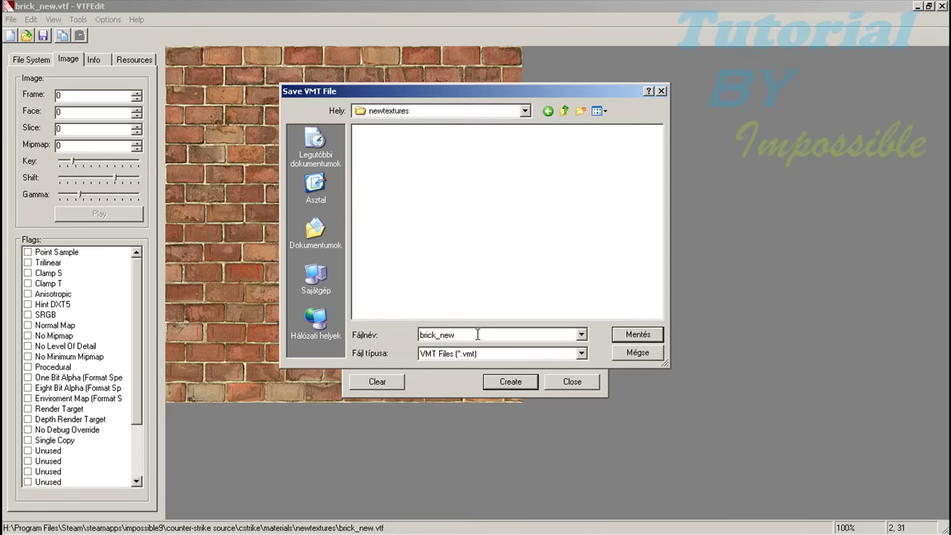
{"action": "left_click", "coordinate": [638, 336]}
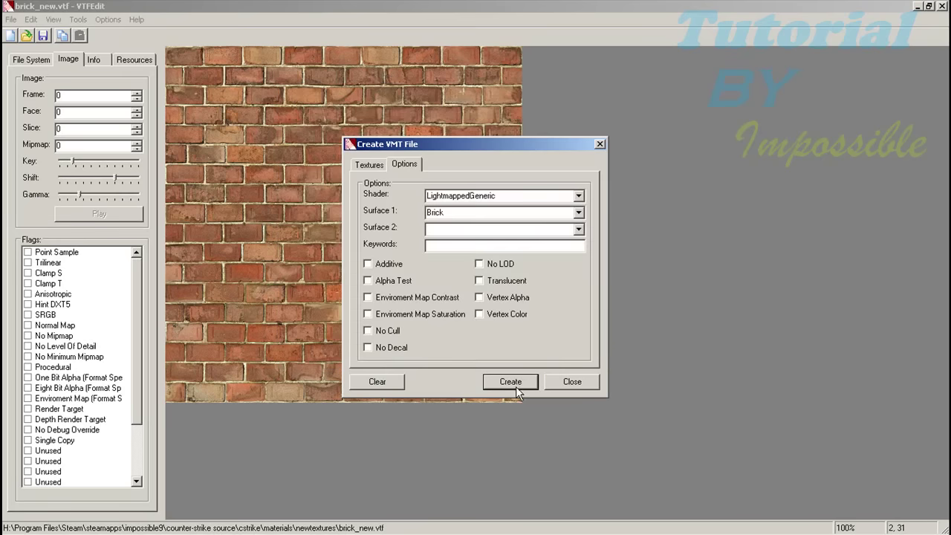
{"action": "left_click", "coordinate": [601, 145]}
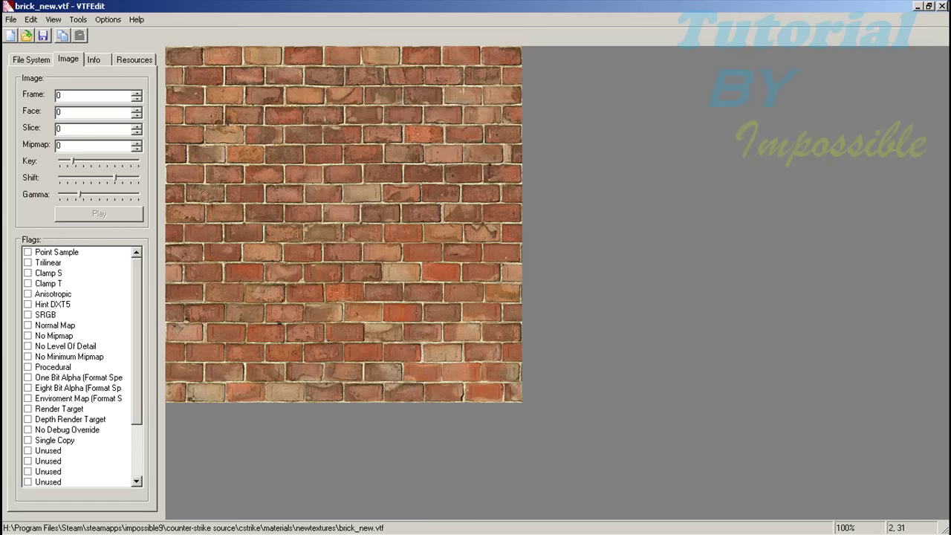
{"action": "left_click", "coordinate": [942, 6]}
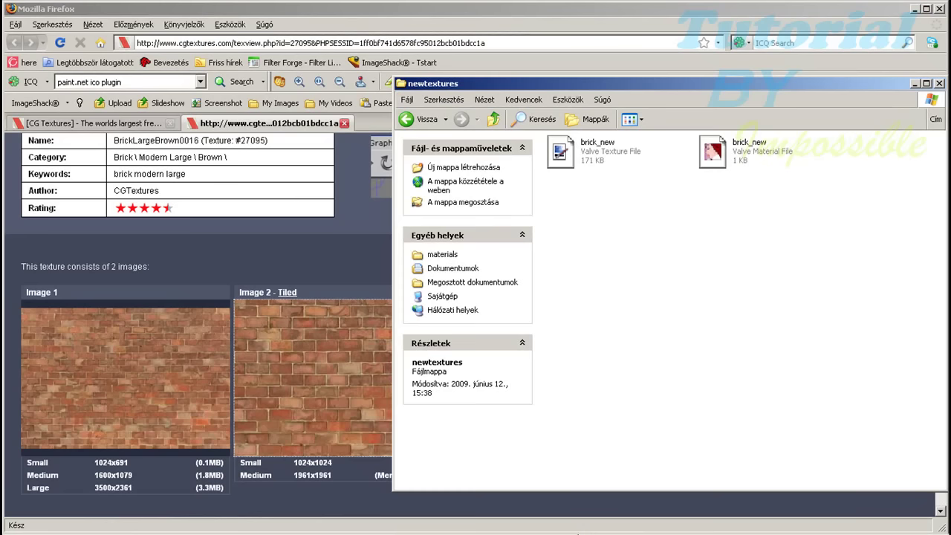
- Close the newtextures folder window
{"action": "left_click", "coordinate": [850, 526]}
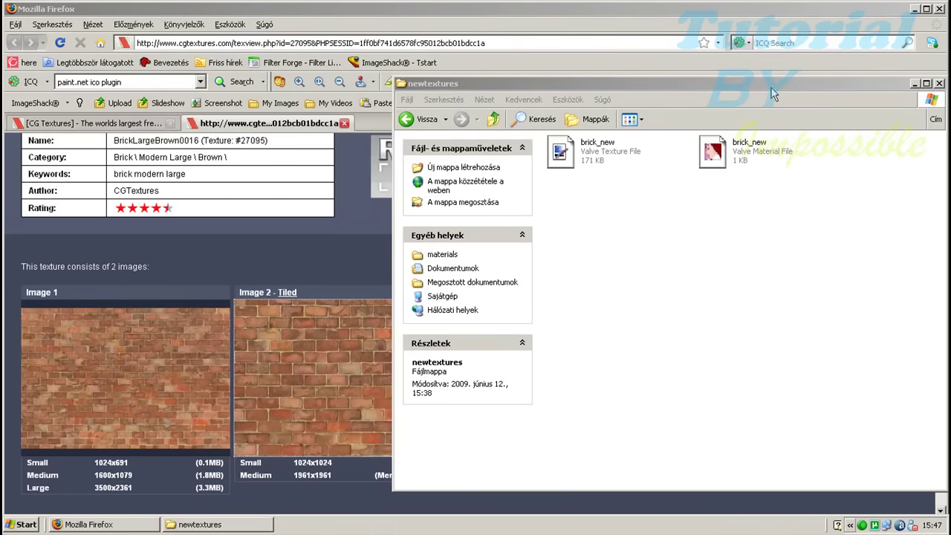
{"action": "left_click", "coordinate": [926, 83]}
{"action": "left_click", "coordinate": [942, 6]}
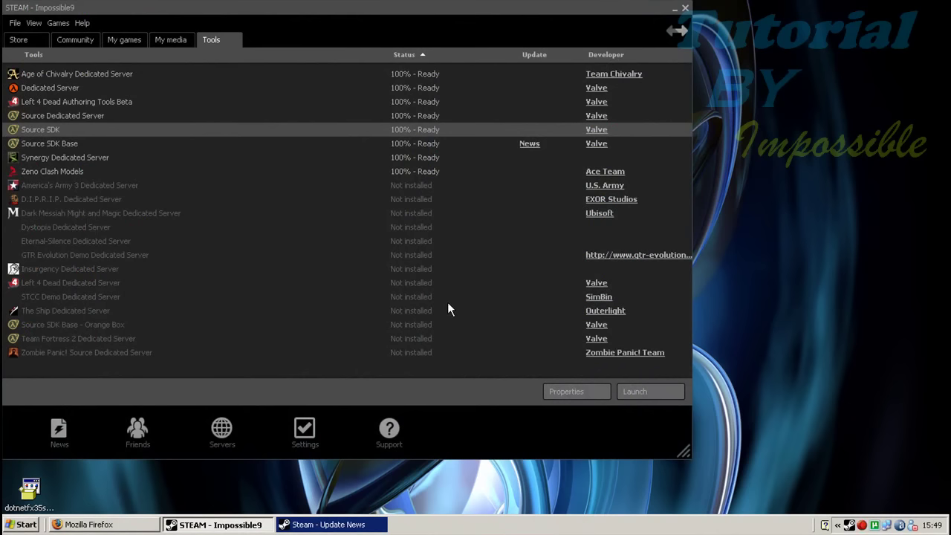
- Launch Source SDK from the Steam tools list and start a new map in Hammer
{"action": "left_click", "coordinate": [310, 130]}
{"action": "double_click", "coordinate": [311, 129]}
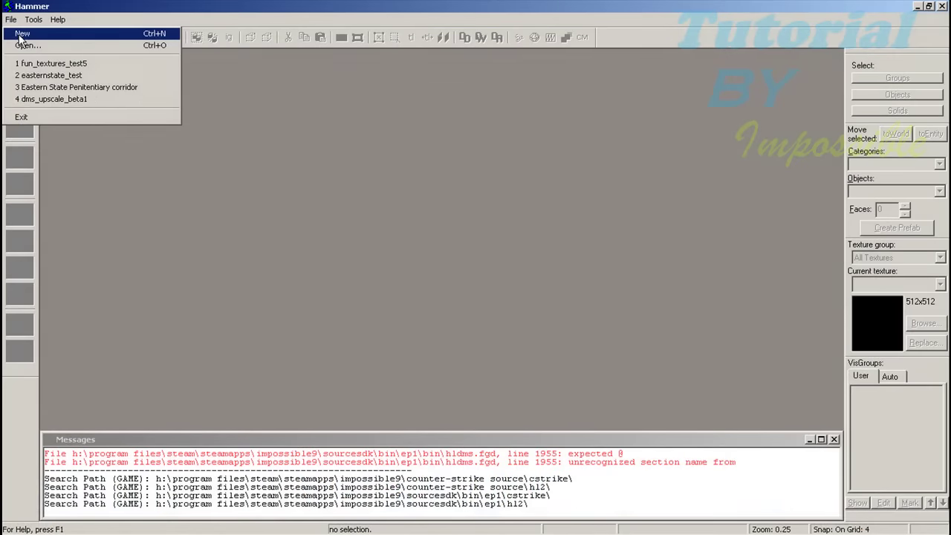
{"action": "left_click", "coordinate": [22, 34]}
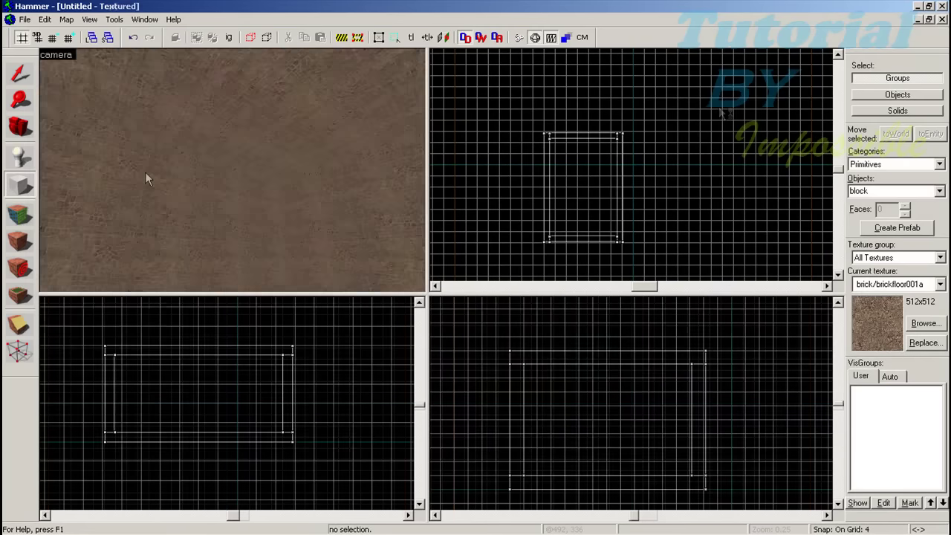
- Select wall faces inside the room in the camera view with the texture application tool
{"action": "key", "text": "Down"}
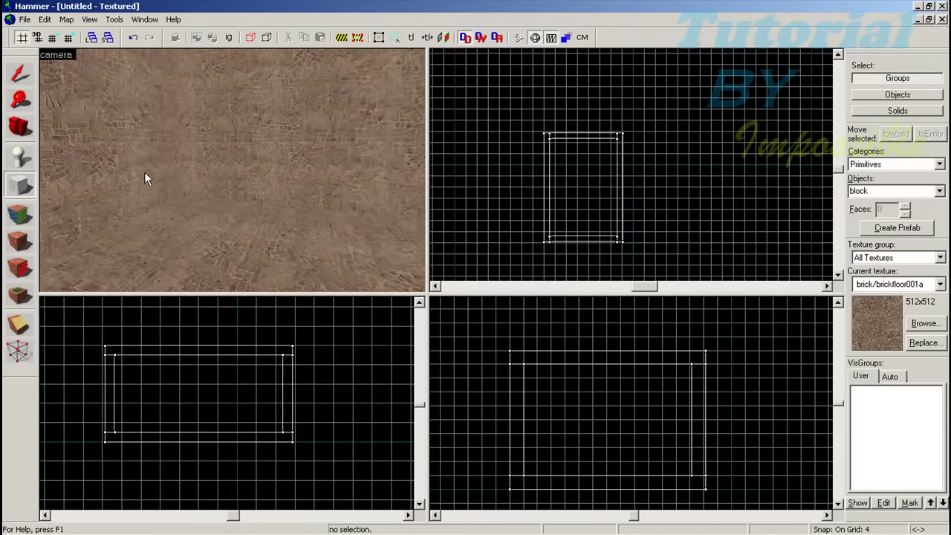
{"action": "key", "text": "shift+a"}
{"action": "left_click", "coordinate": [178, 167]}
{"action": "key", "text": "Down"}
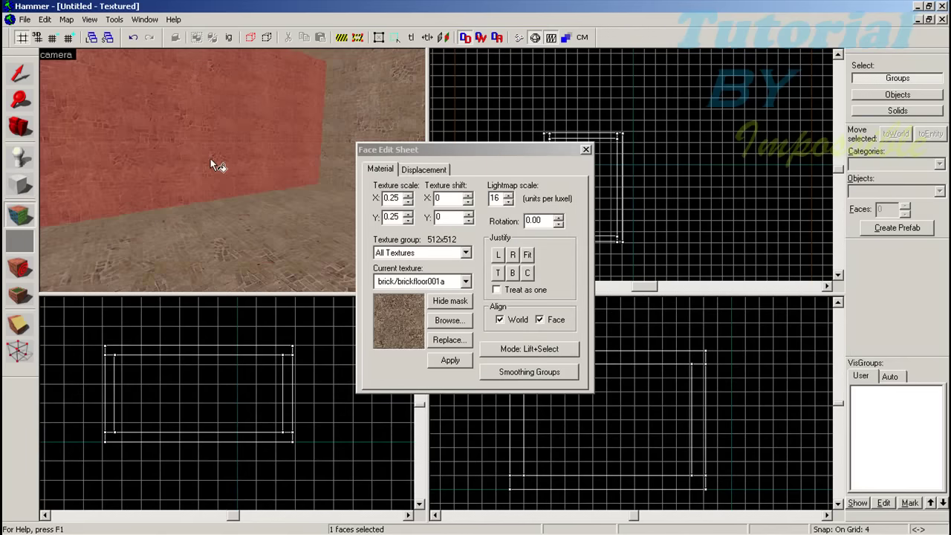
{"action": "key", "text": "Up"}
{"action": "key", "text": "Up"}
{"action": "key", "text": "Up"}
{"action": "left_click", "coordinate": [262, 149], "text": "ctrl"}
{"action": "key", "text": "Right"}
{"action": "key", "text": "Down"}
- Open the texture browser for the selected faces and filter the textures by brick_new
{"action": "left_click", "coordinate": [439, 325]}
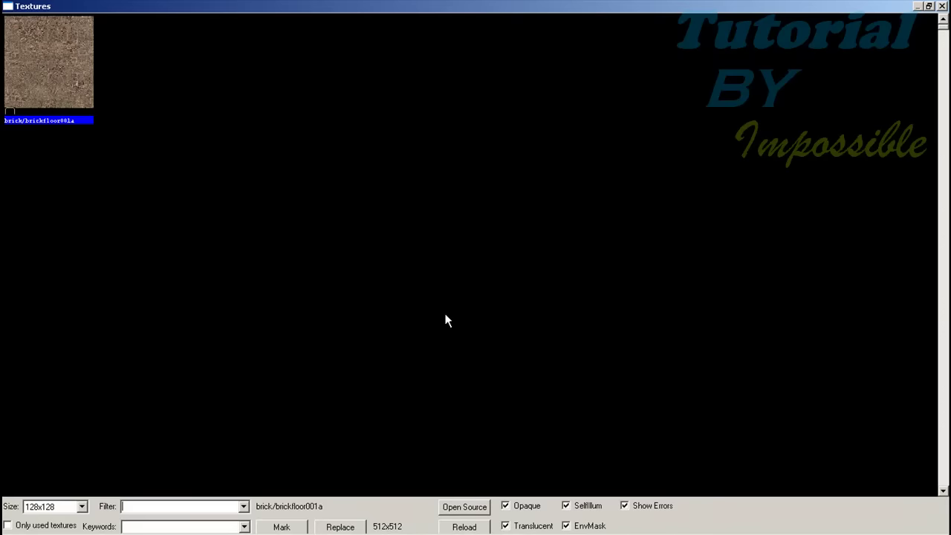
{"action": "type", "text": "new"}
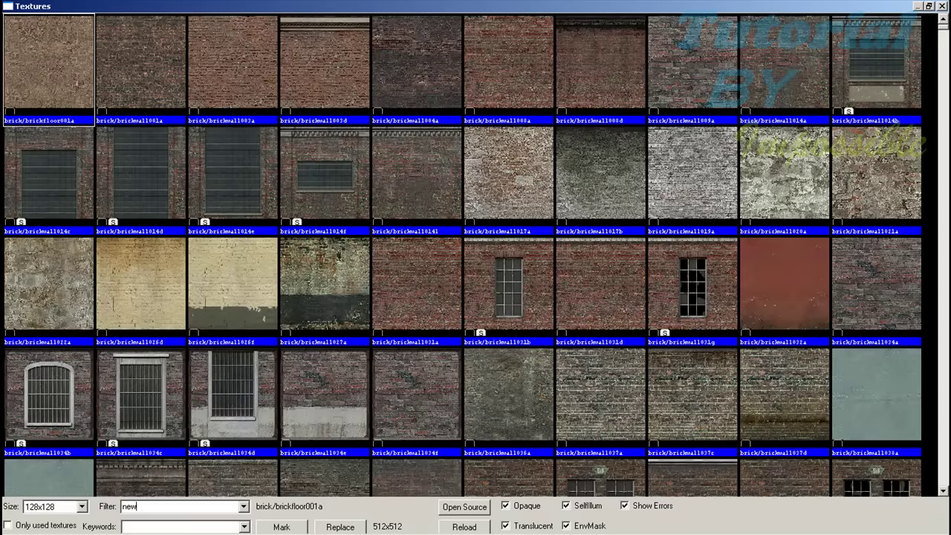
{"action": "type", "text": "_brick"}
{"action": "key", "text": "BackSpace"}
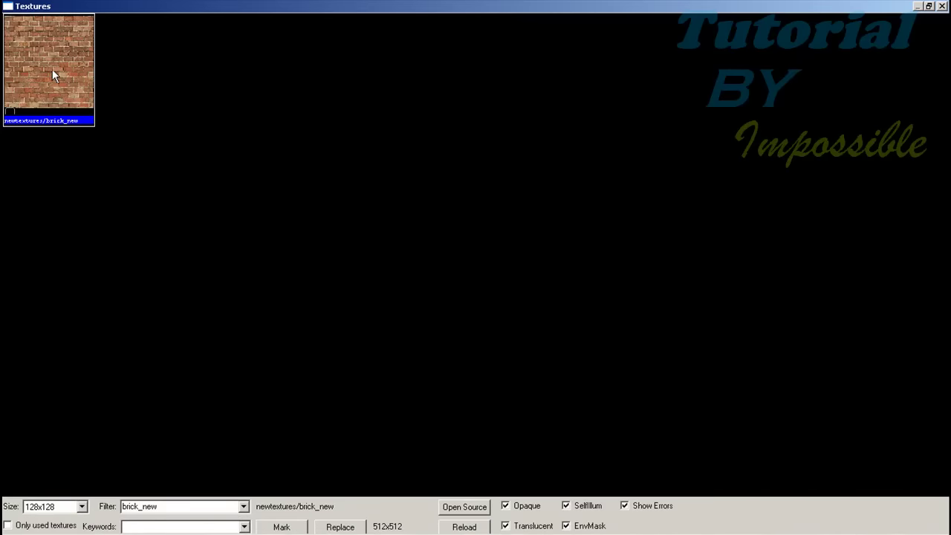
- Apply the newtextures/brick_new texture to the selected wall faces and close the face editing sheet
{"action": "double_click", "coordinate": [52, 69]}
{"action": "left_click", "coordinate": [447, 360]}
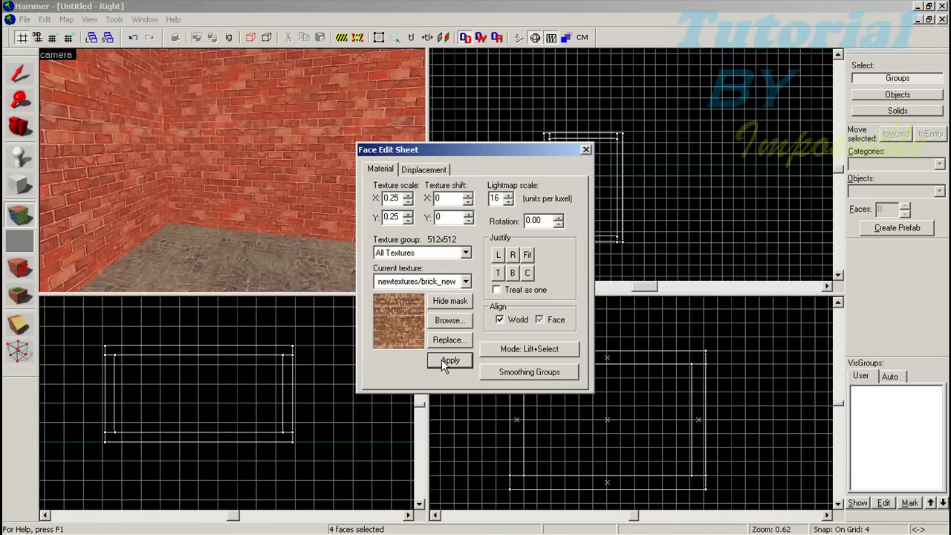
{"action": "left_click", "coordinate": [585, 149]}
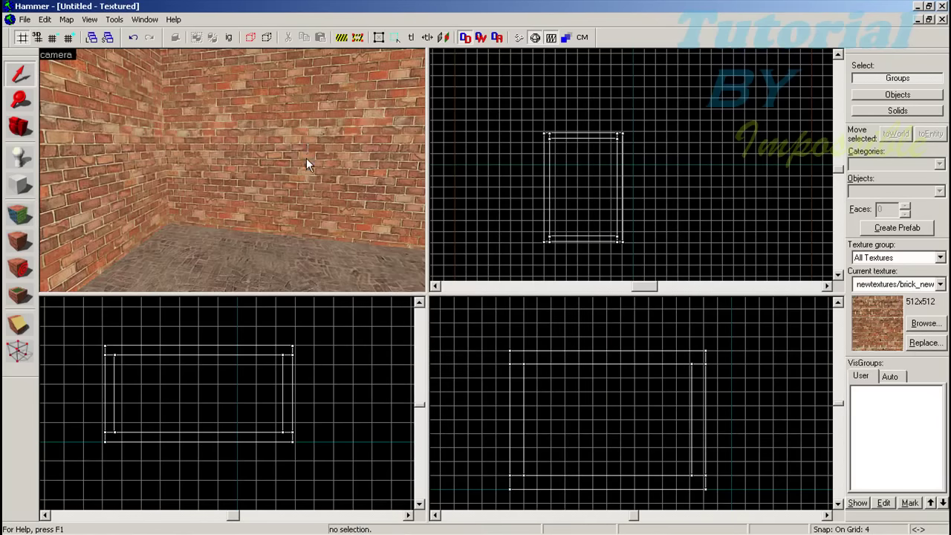
- Fly the camera through the room to examine the brick texture on the walls, along with the ceiling and floor
{"action": "key", "text": "z"}
{"action": "key", "text": "w"}
{"action": "key", "text": "s"}
{"action": "key", "text": "w"}
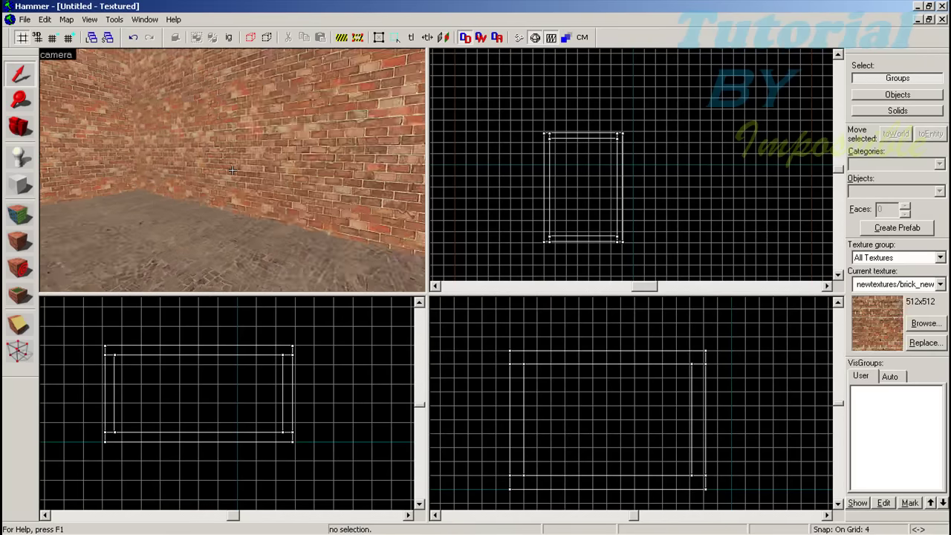
{"action": "key", "text": "z"}
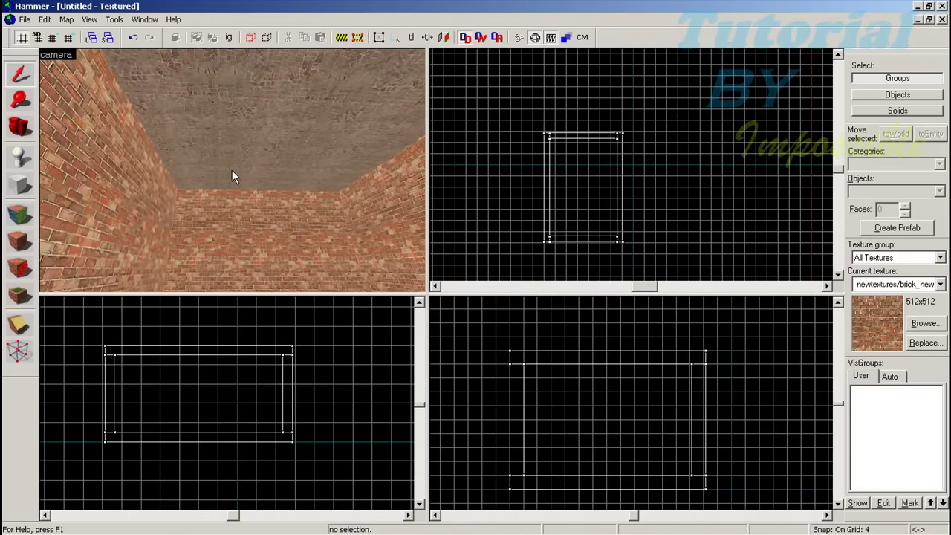
{"action": "key", "text": "z"}
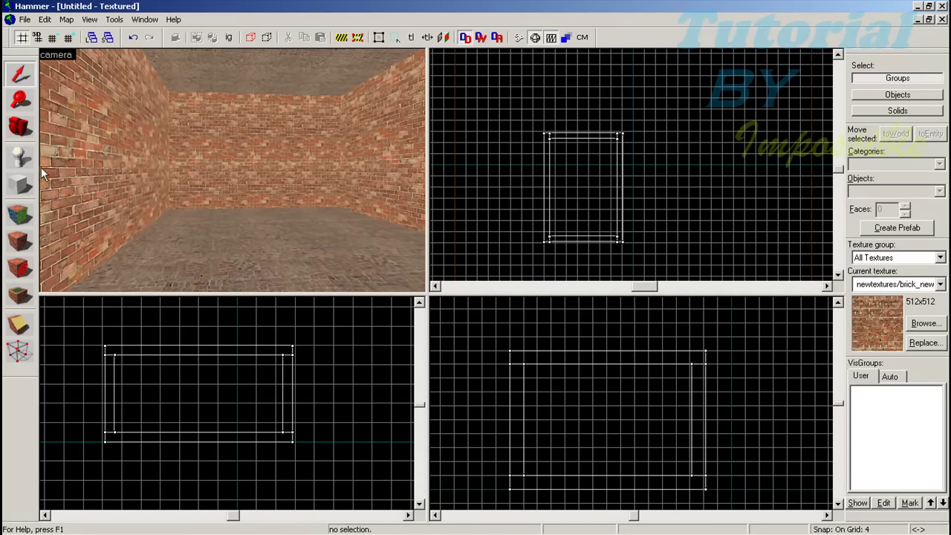
{"action": "left_click_drag", "start_coordinate": [94, 152], "coordinate": [169, 179]}
- Start placing an info_player_terrorist entity with the Entity Tool
{"action": "left_click", "coordinate": [20, 157]}
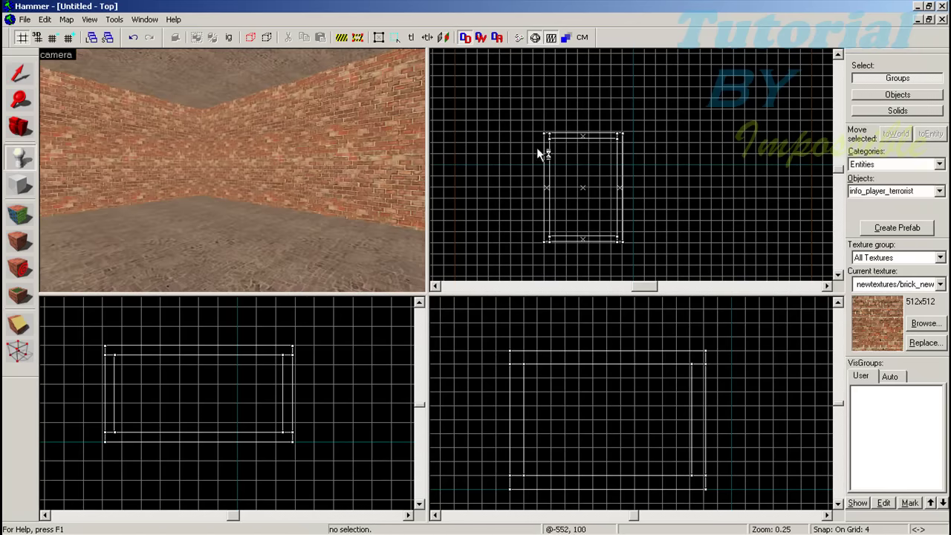